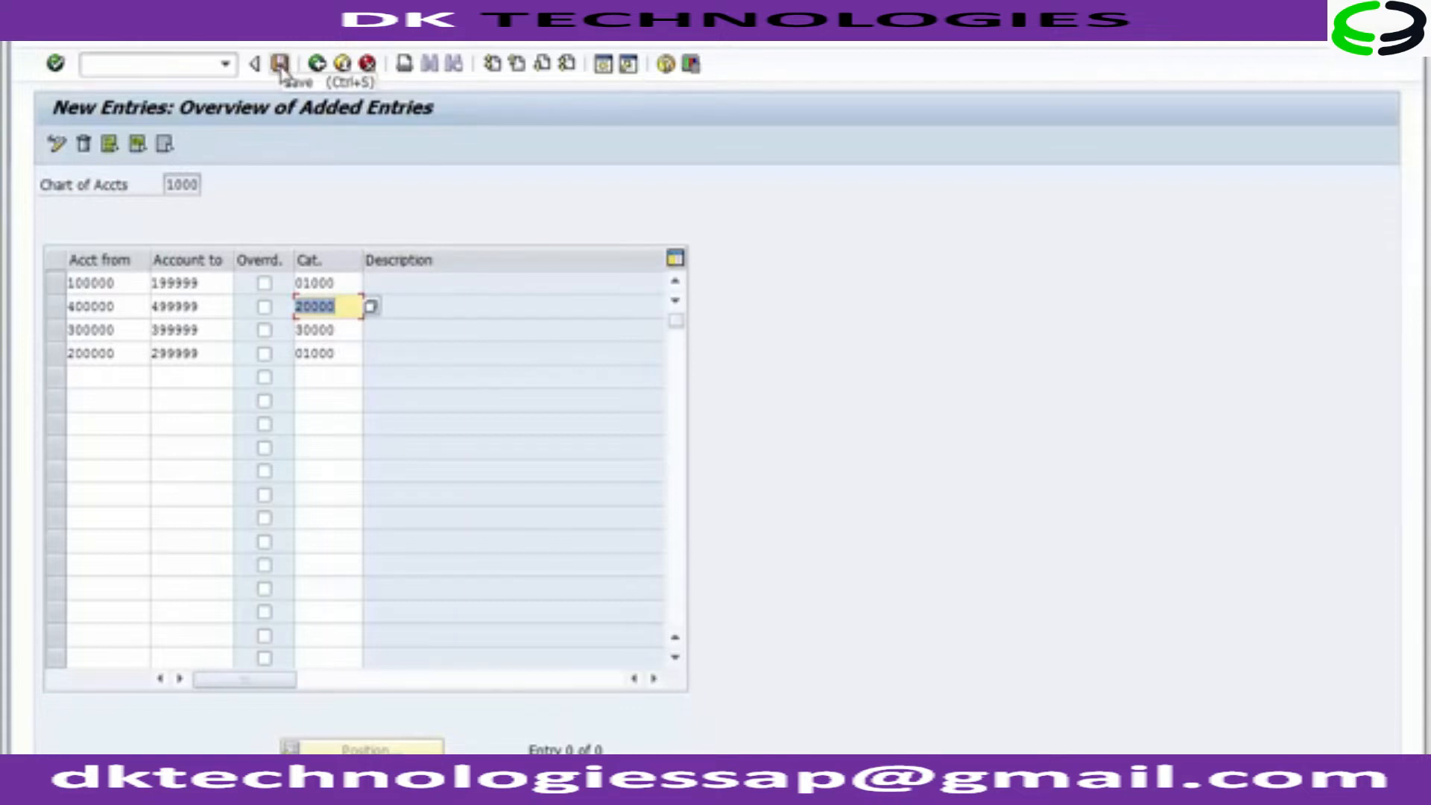
Save the four account range classifications for chart of accounts 1000 to the FICO Configurations customizing request
left_click(280, 64)
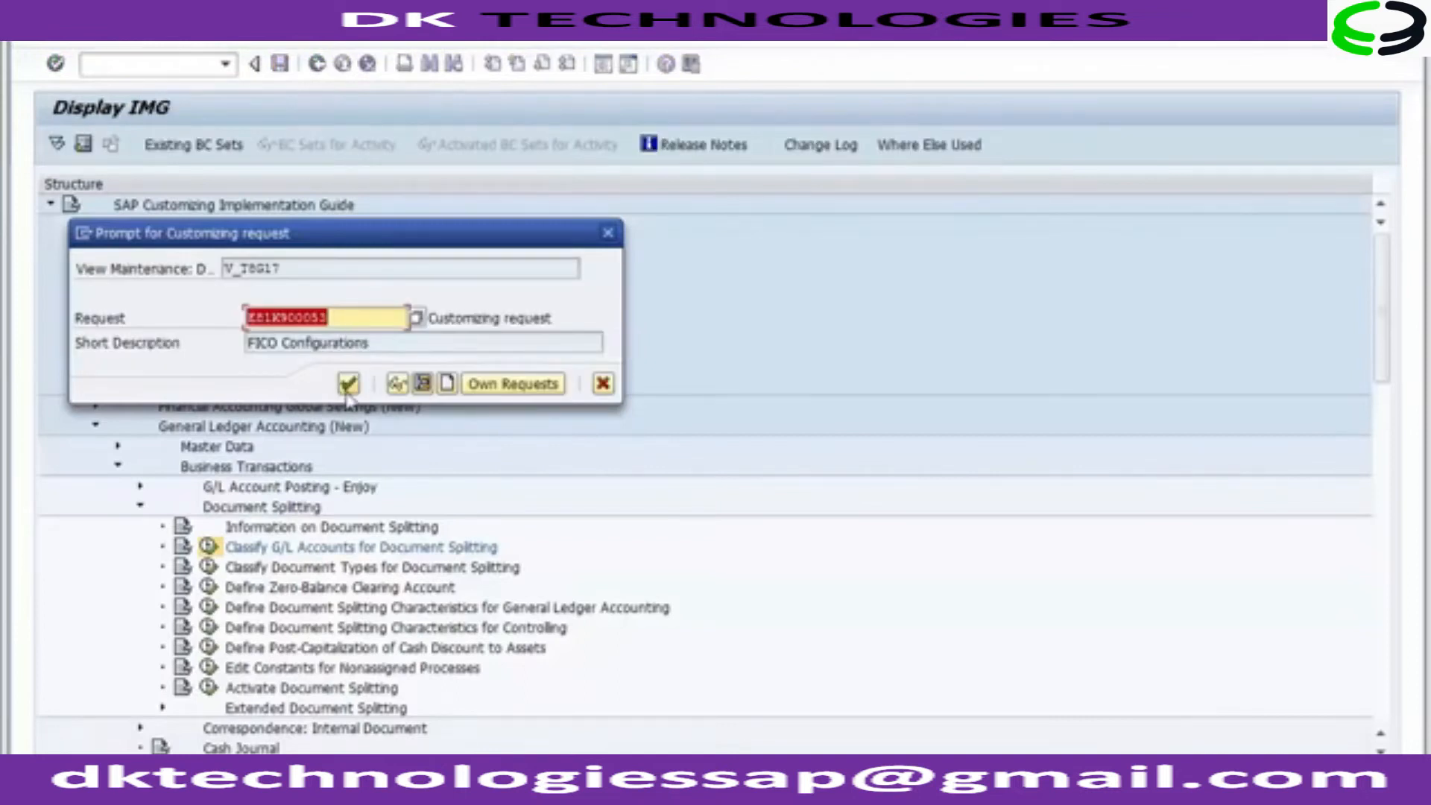
left_click(347, 394)
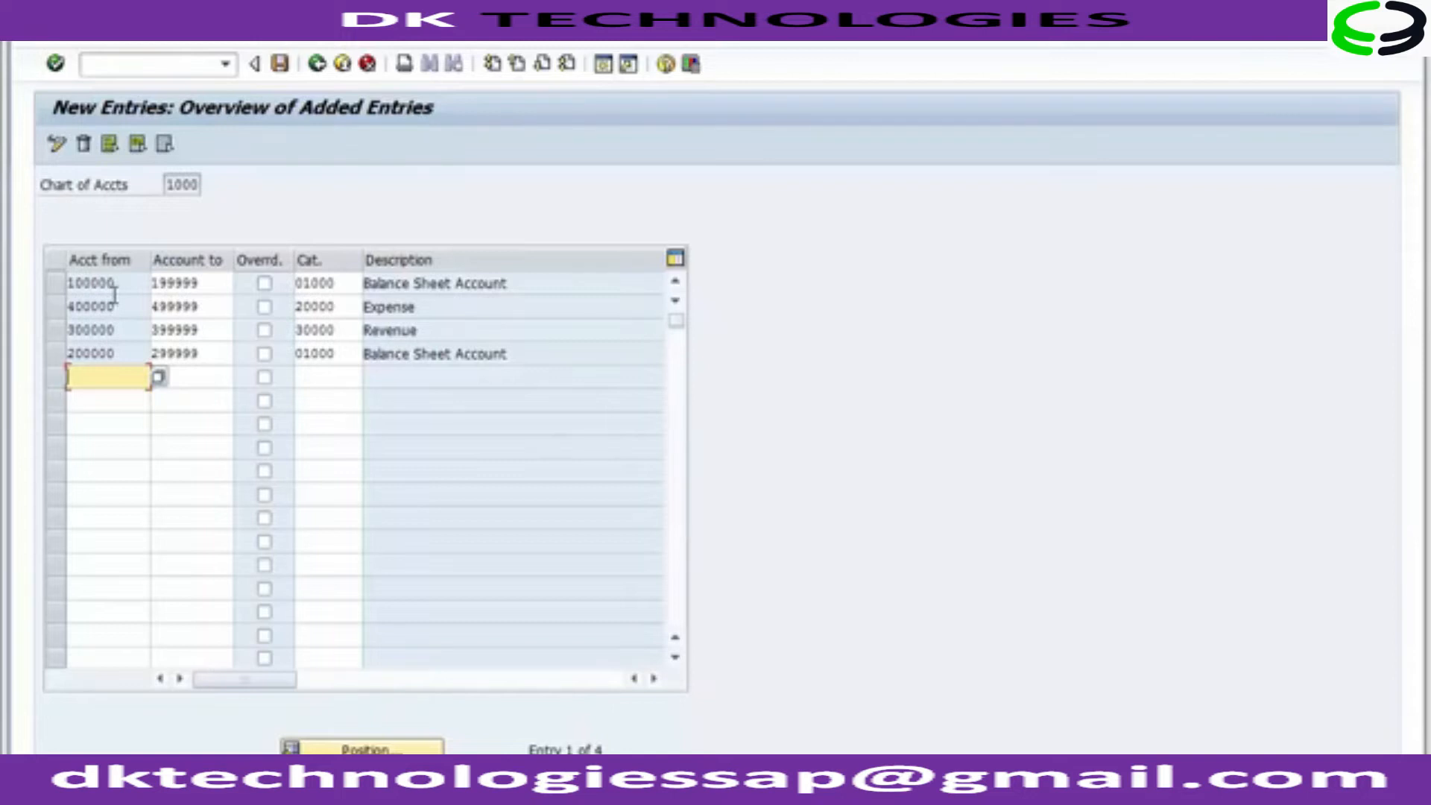
Tick the Override indicator for range 100000 to 199999, read its field help, and clear the indicator
left_click(261, 290)
left_click(263, 291)
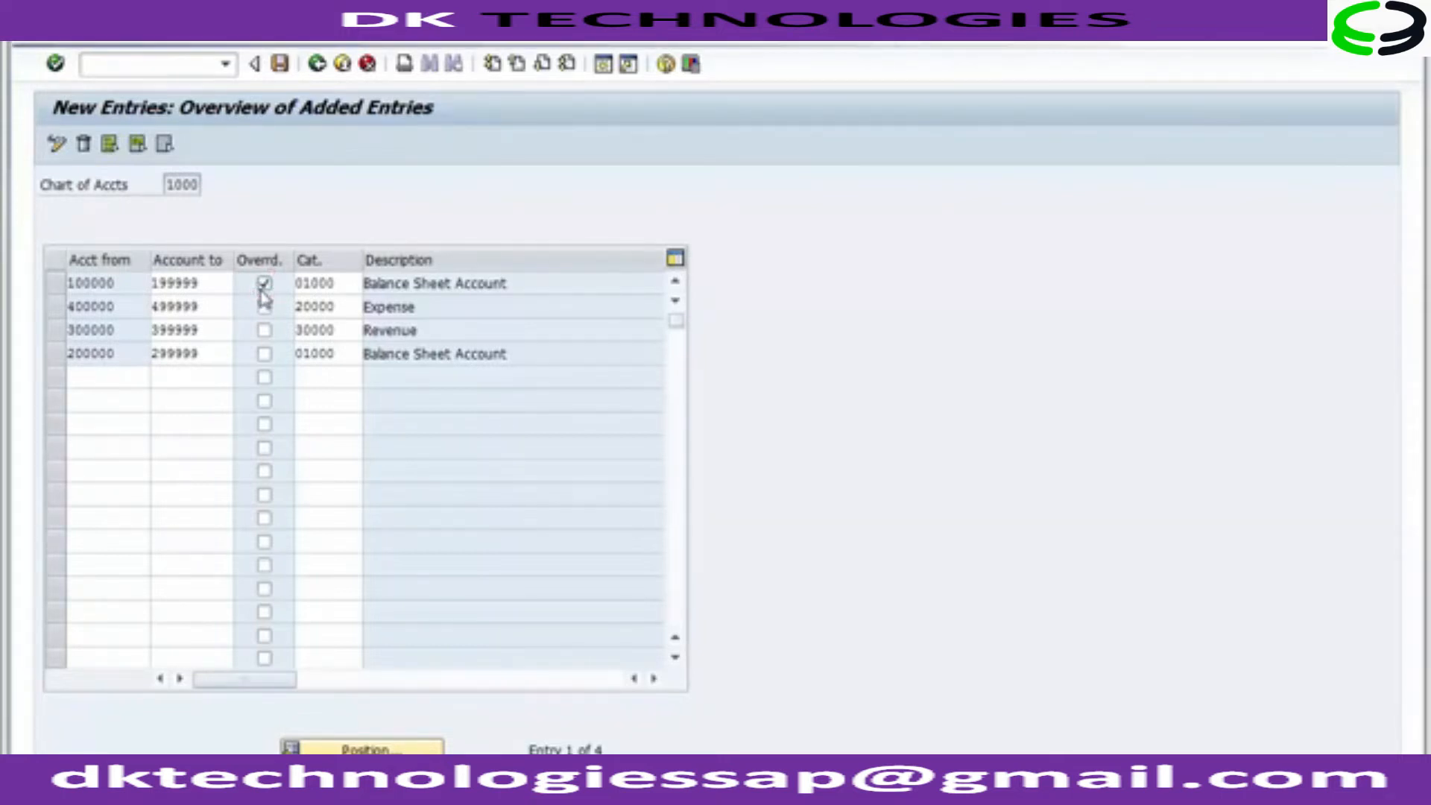
key("F1")
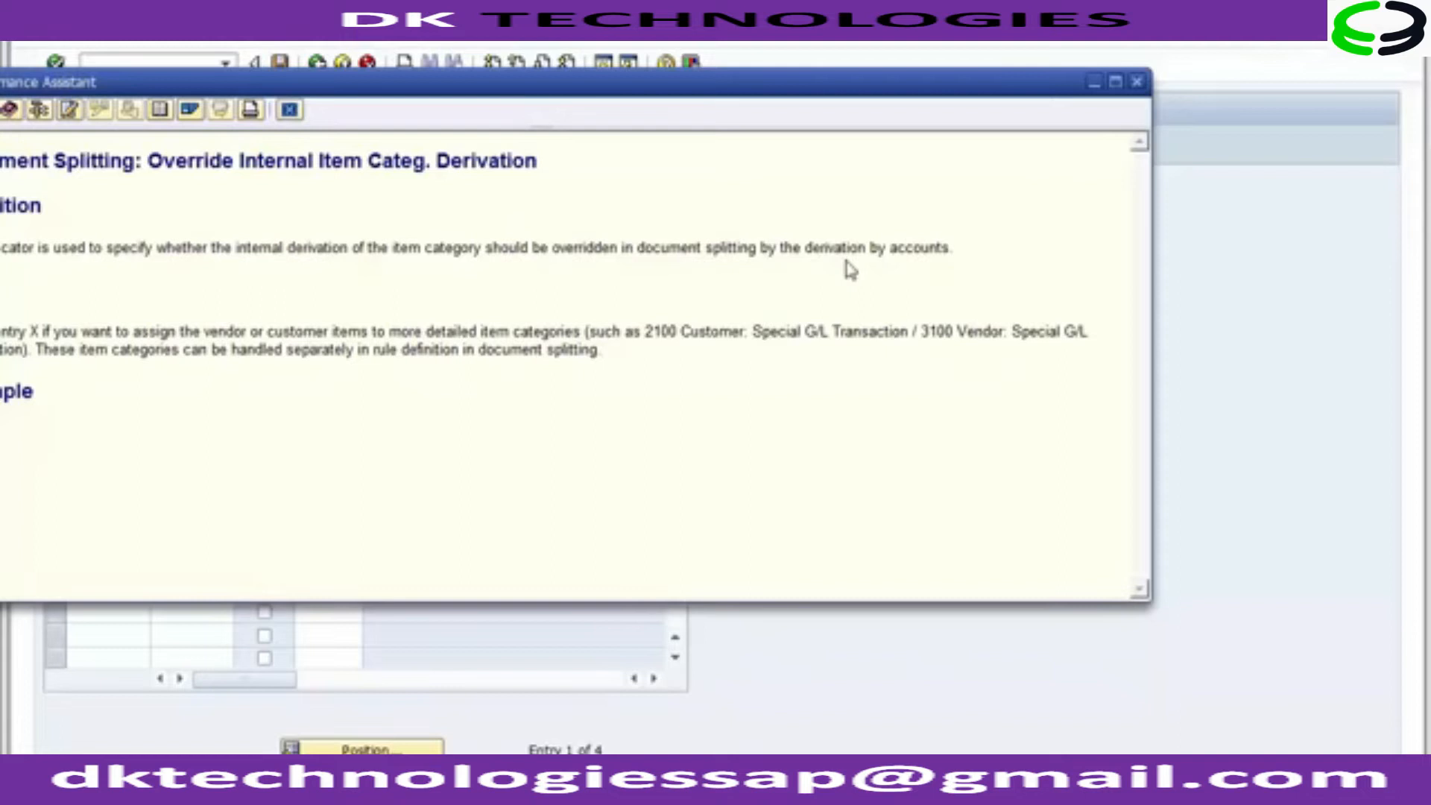
left_click(1138, 87)
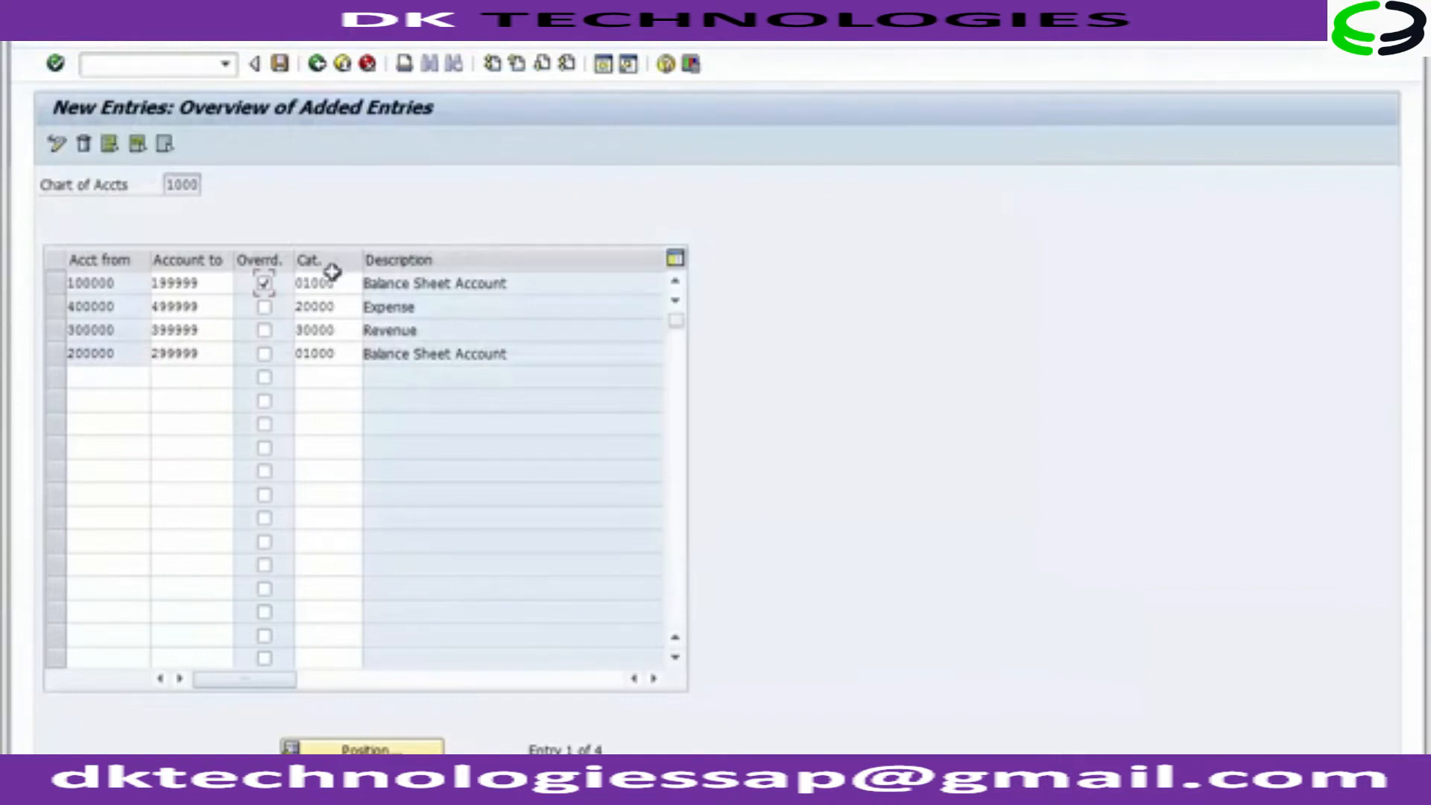
left_click(265, 286)
Save the document splitting classification entries, accepting the customizing check messages and confirming the save
left_click(280, 65)
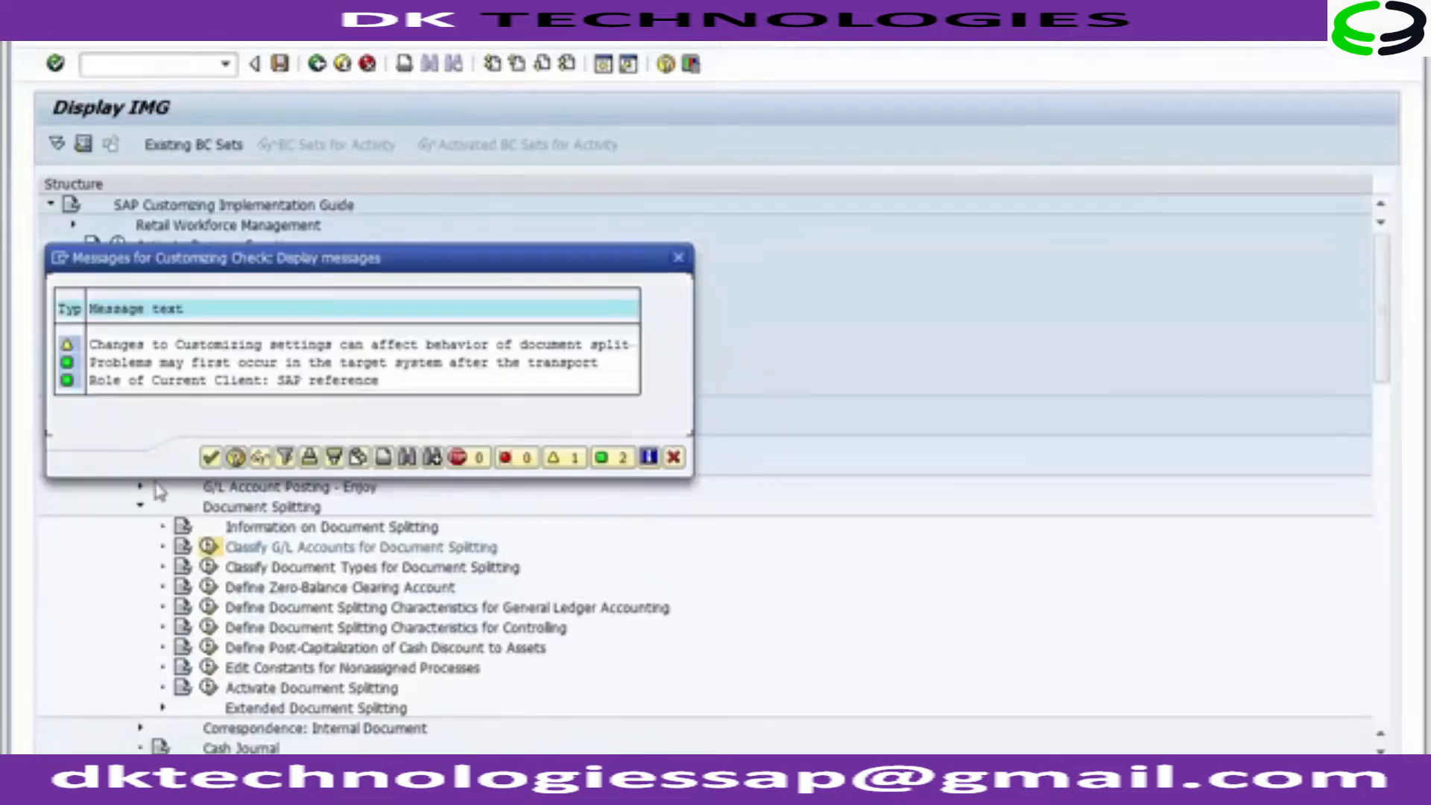
left_click(210, 456)
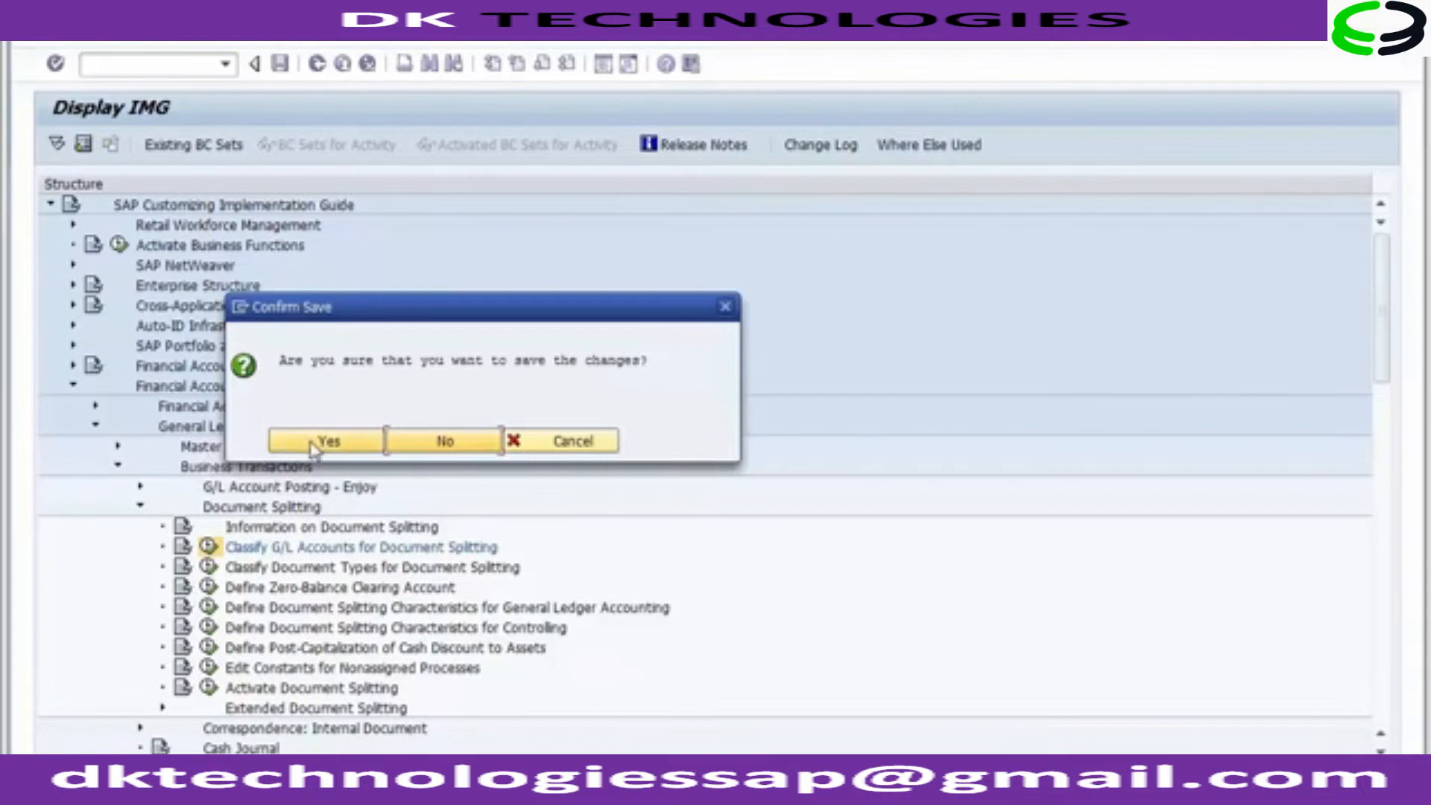
left_click(313, 443)
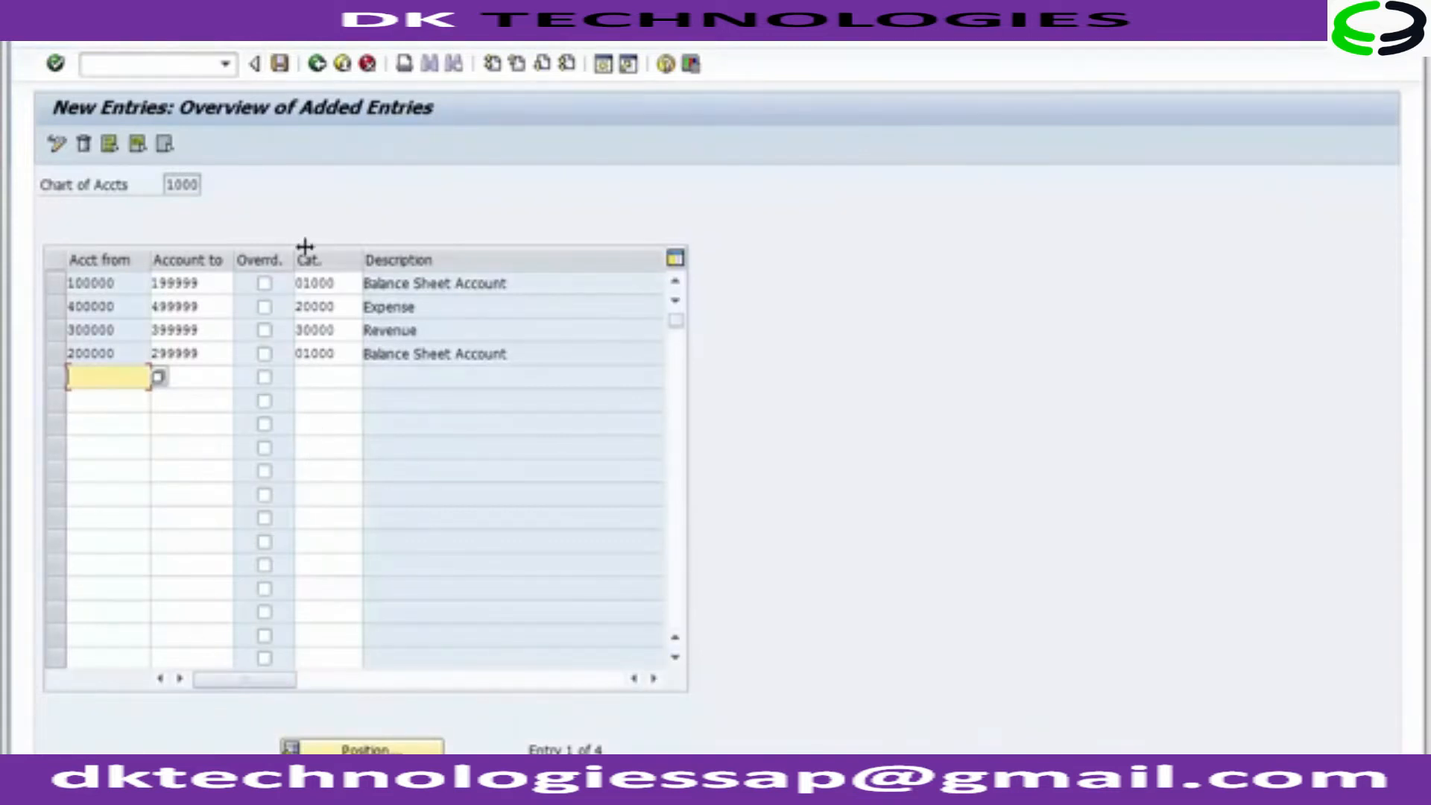
left_click(313, 73)
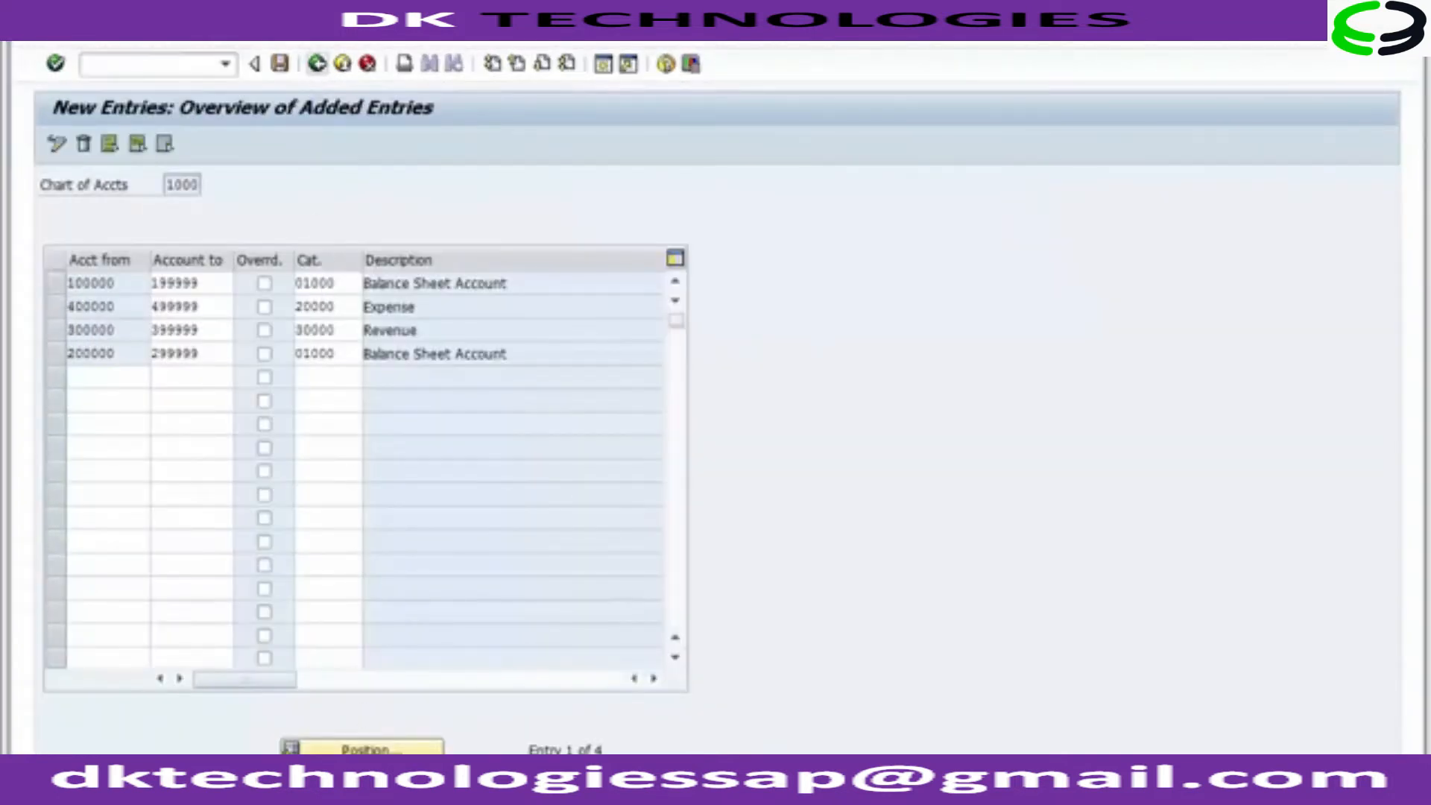
left_click(68, 378)
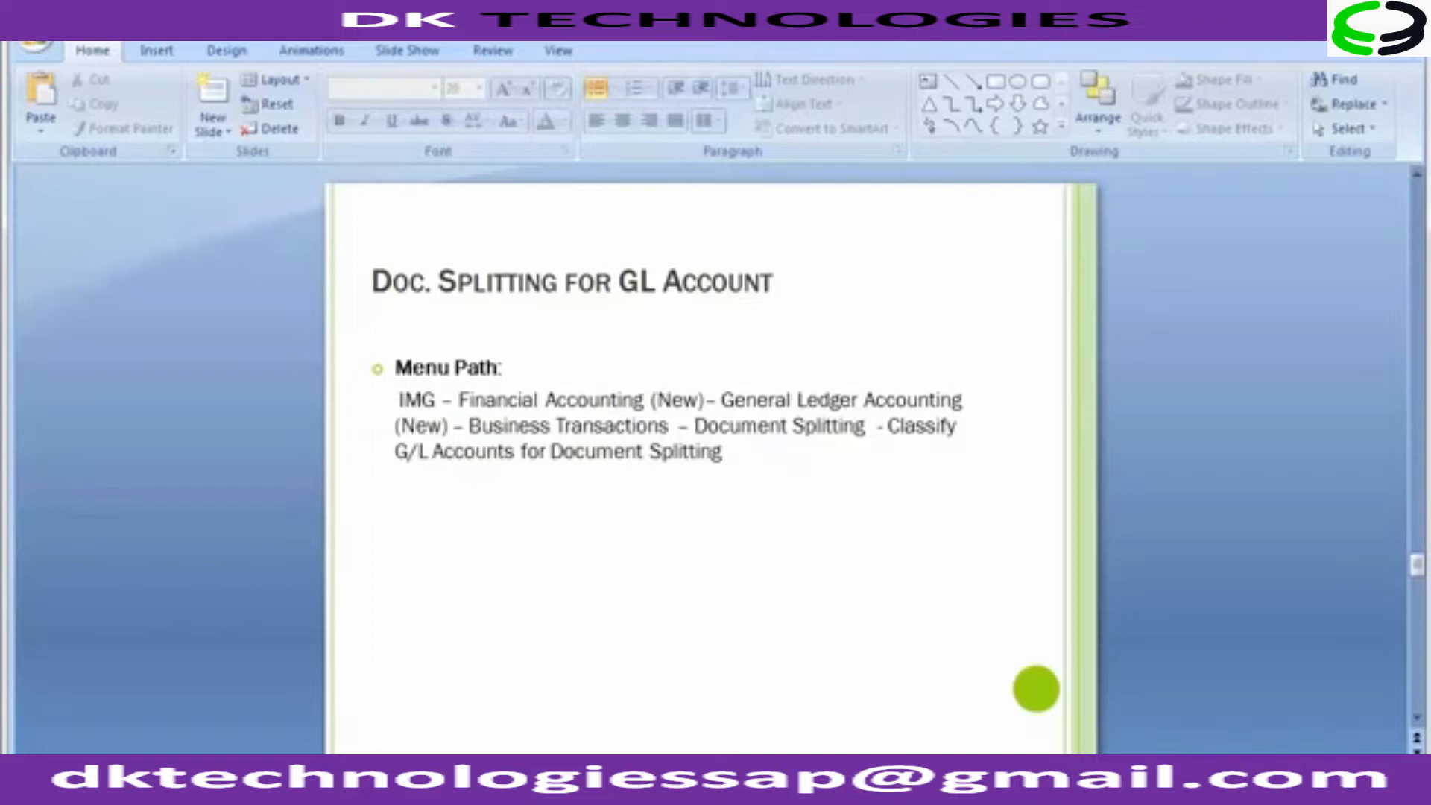
In PowerPoint, consult the Define Retained Earning Account slide for the menu path and transaction code, and return to SAP
key("Page_Down")
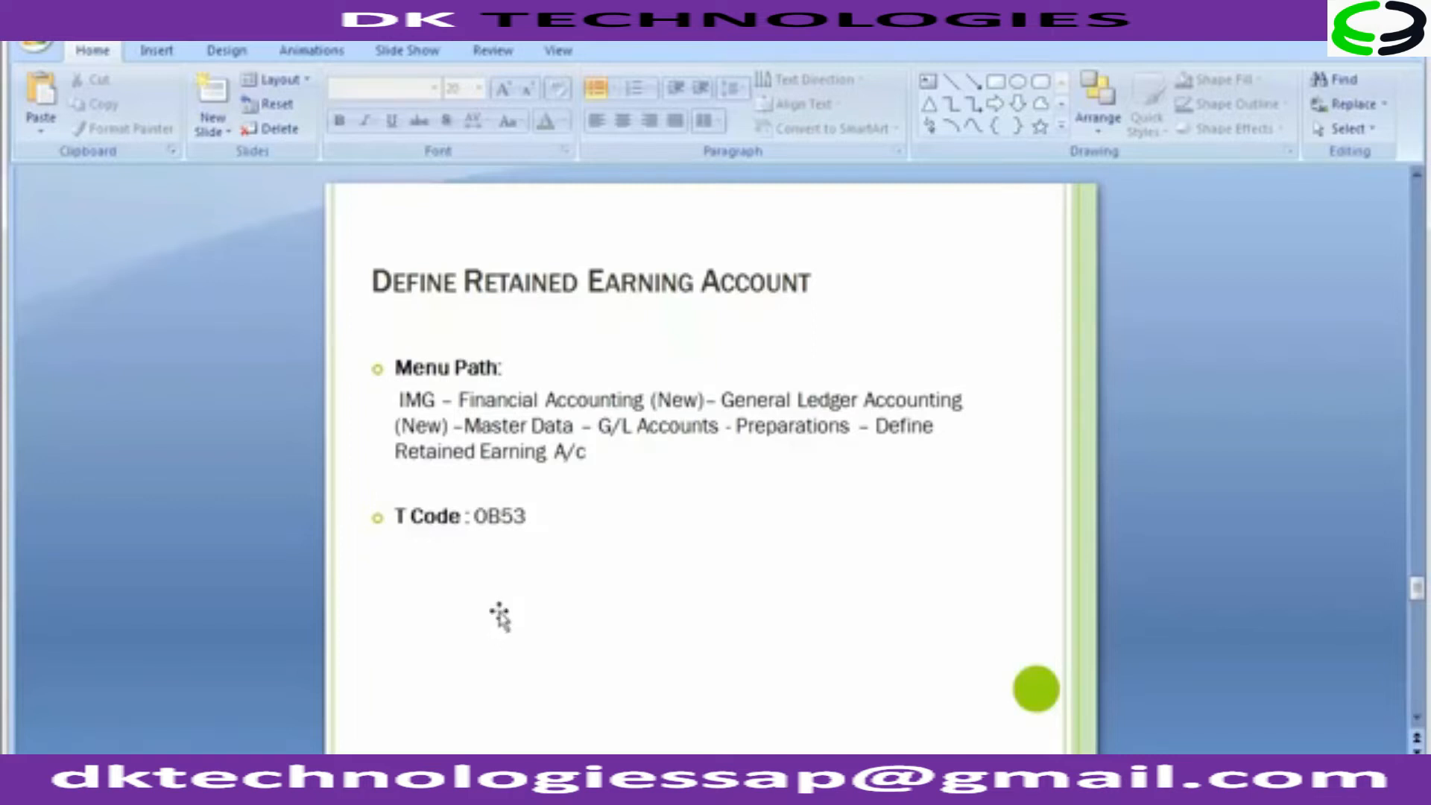
left_click(542, 501)
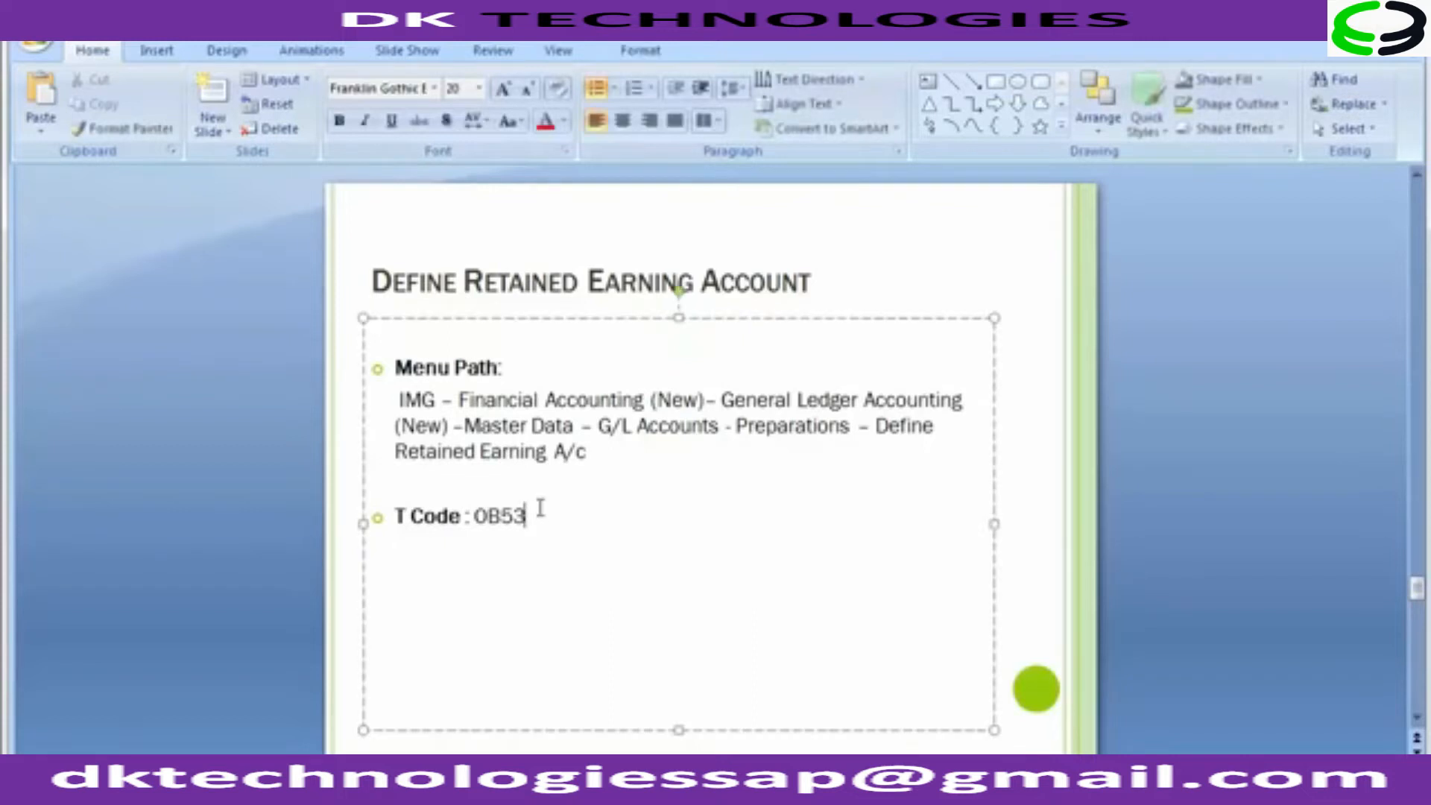
left_click(1127, 430)
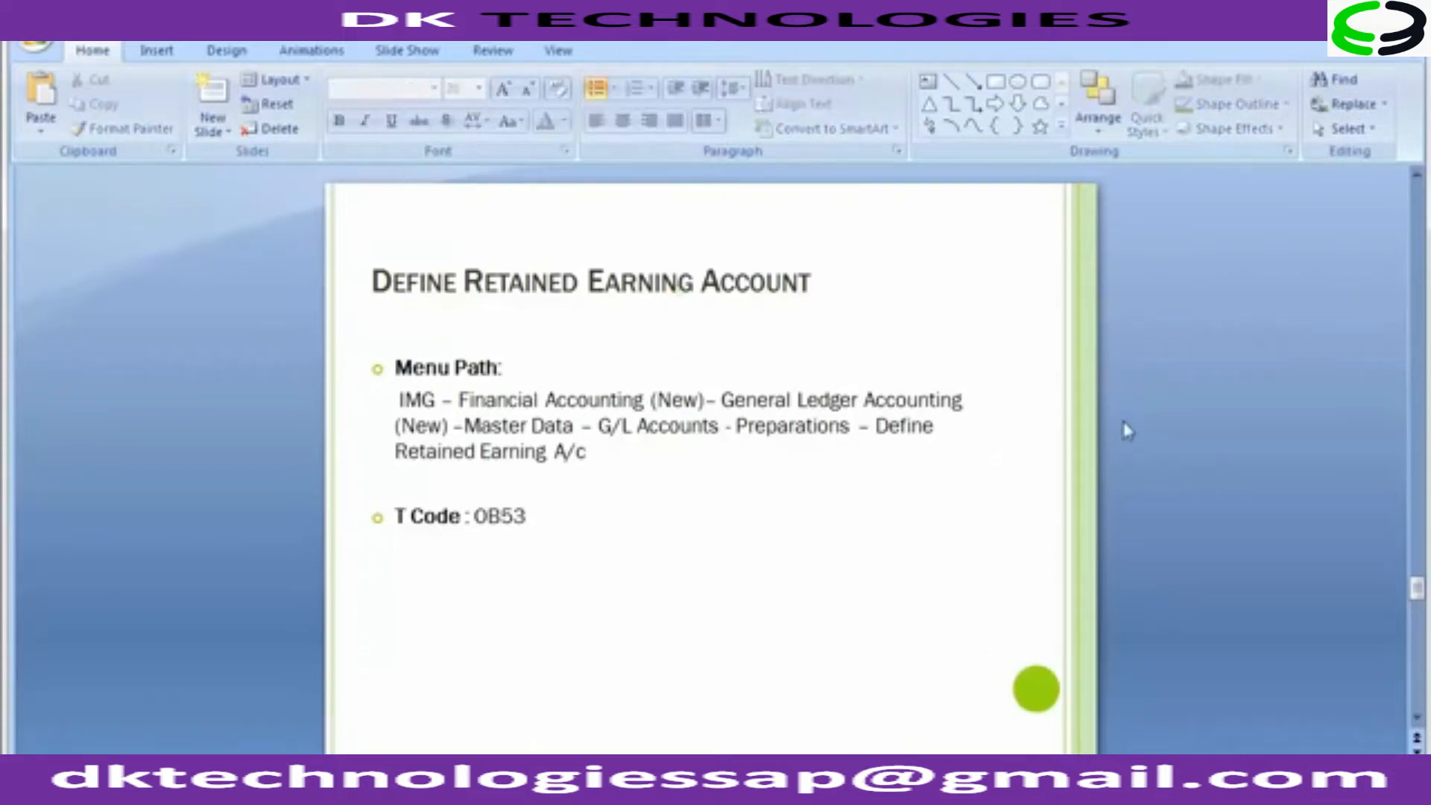
key("alt+Tab")
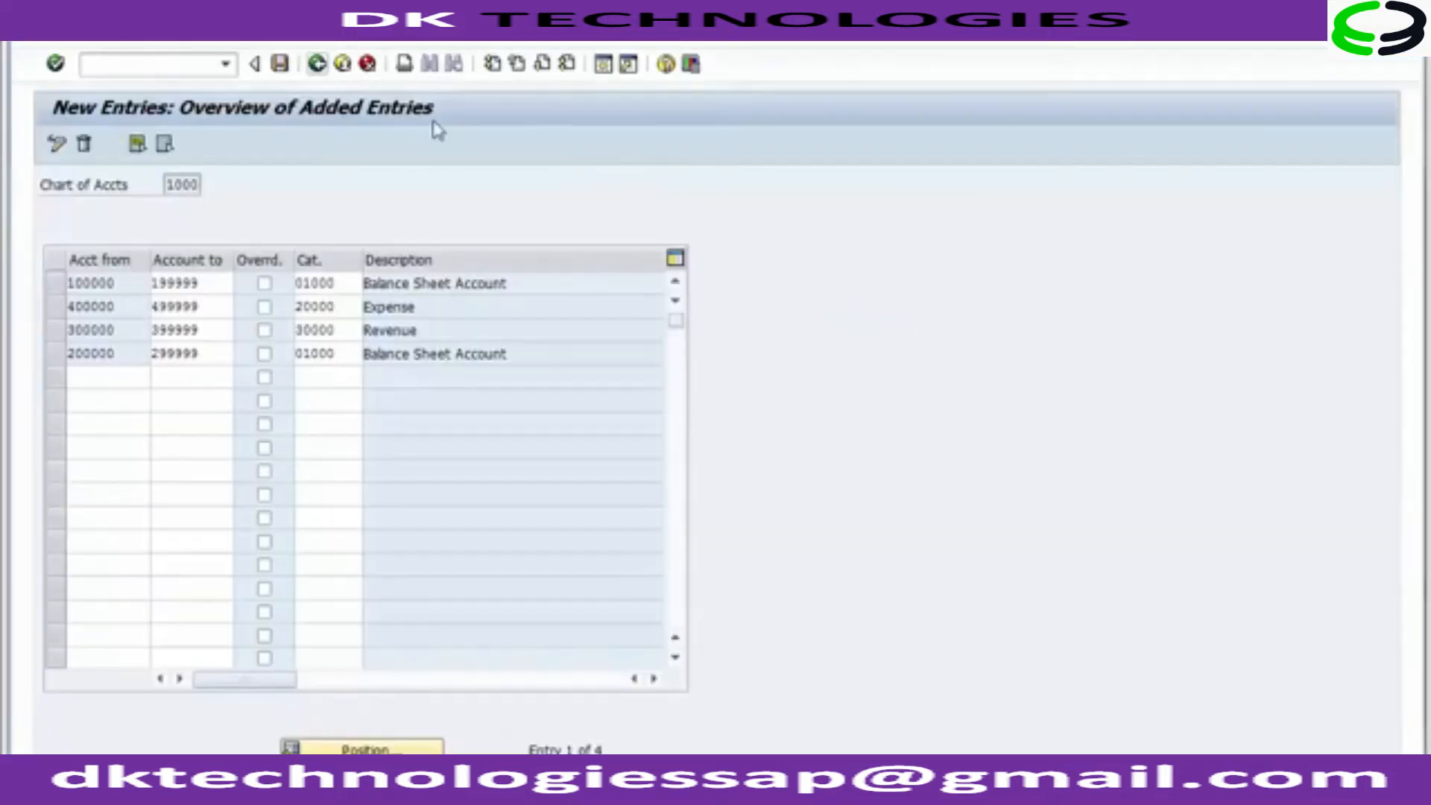
Open transaction OB53 with /nob53 for chart of accounts 1000
left_click(178, 69)
type("/n")
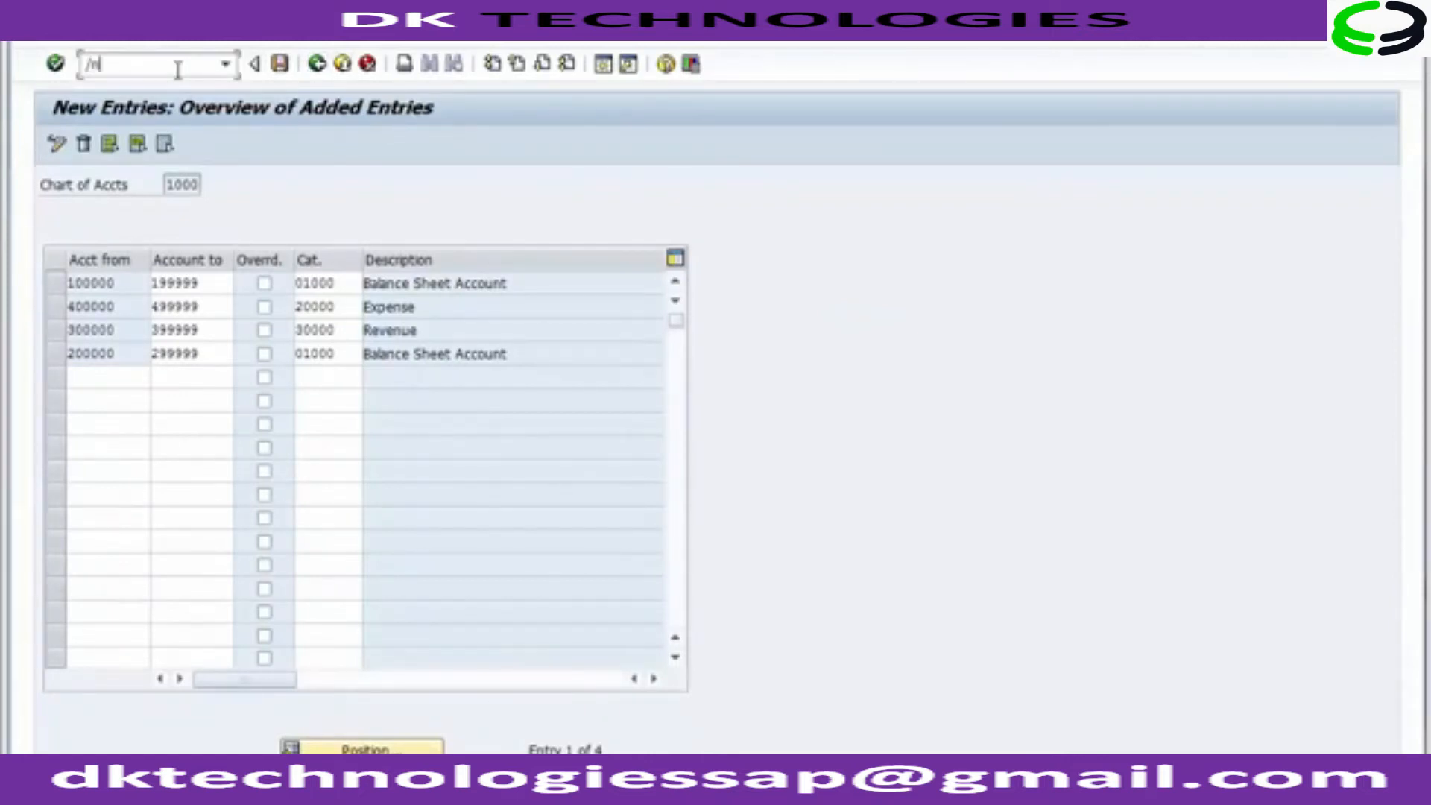
type("ob53")
key("Return")
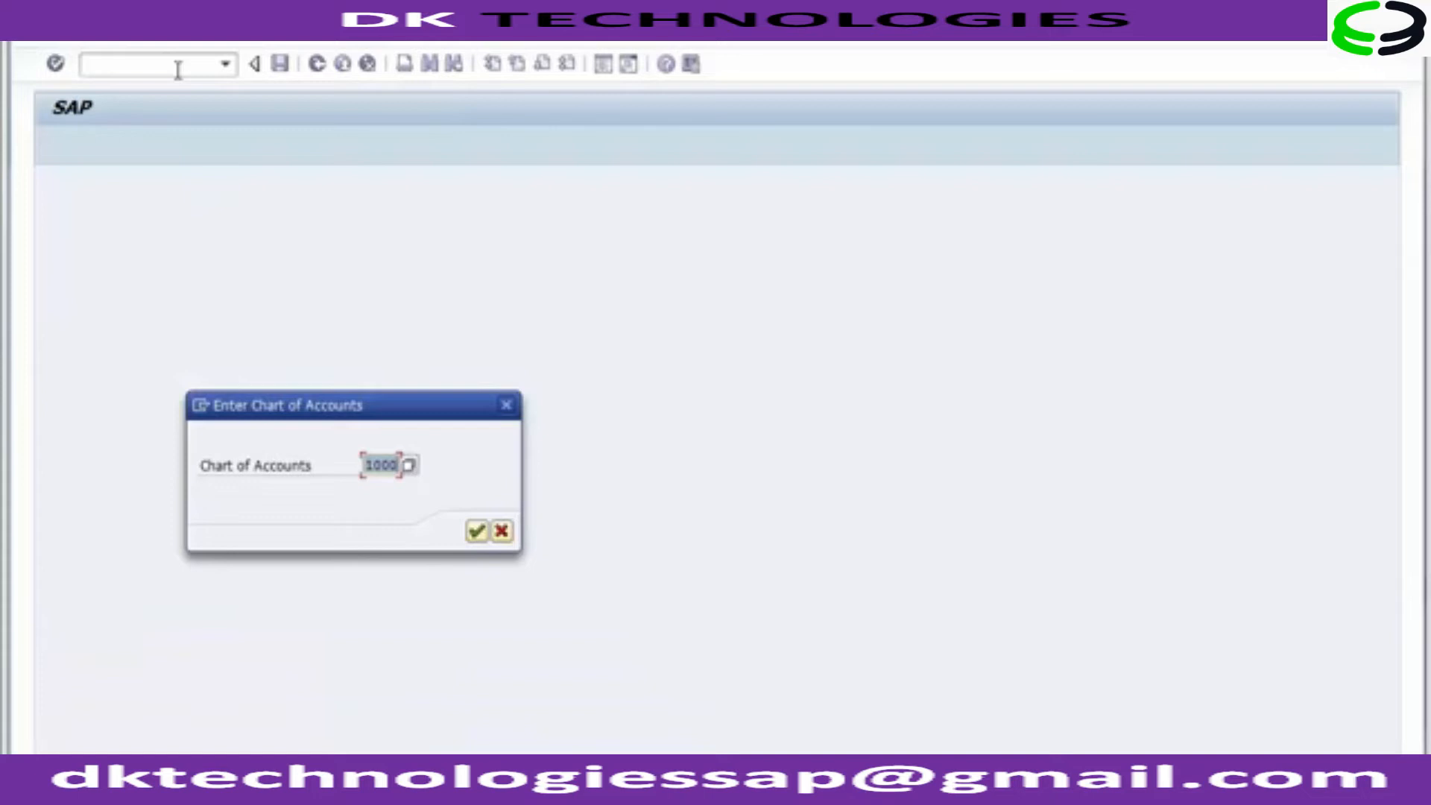
key("Return")
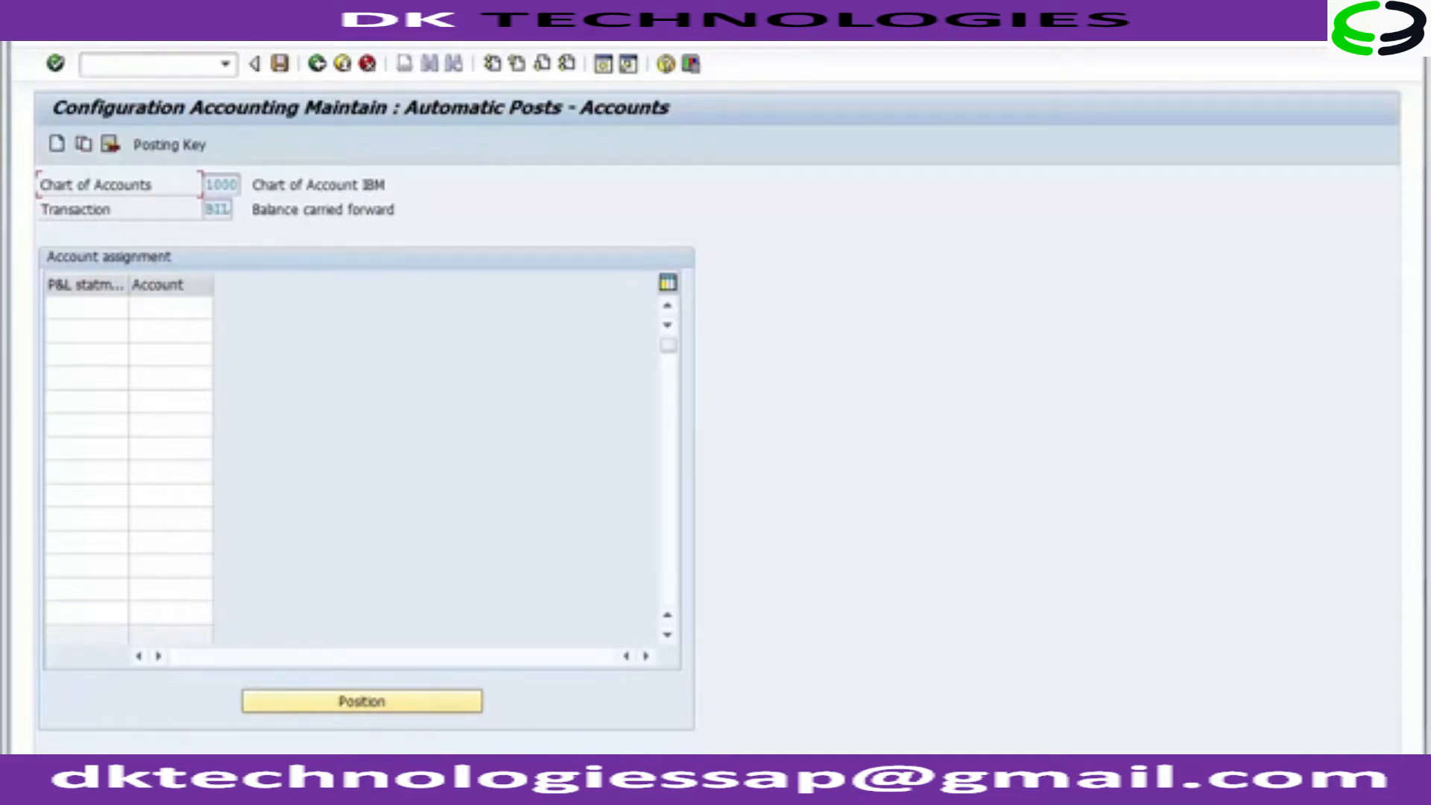
Enter X as the P&L statement account type in the first row of the account assignment
left_click(67, 301)
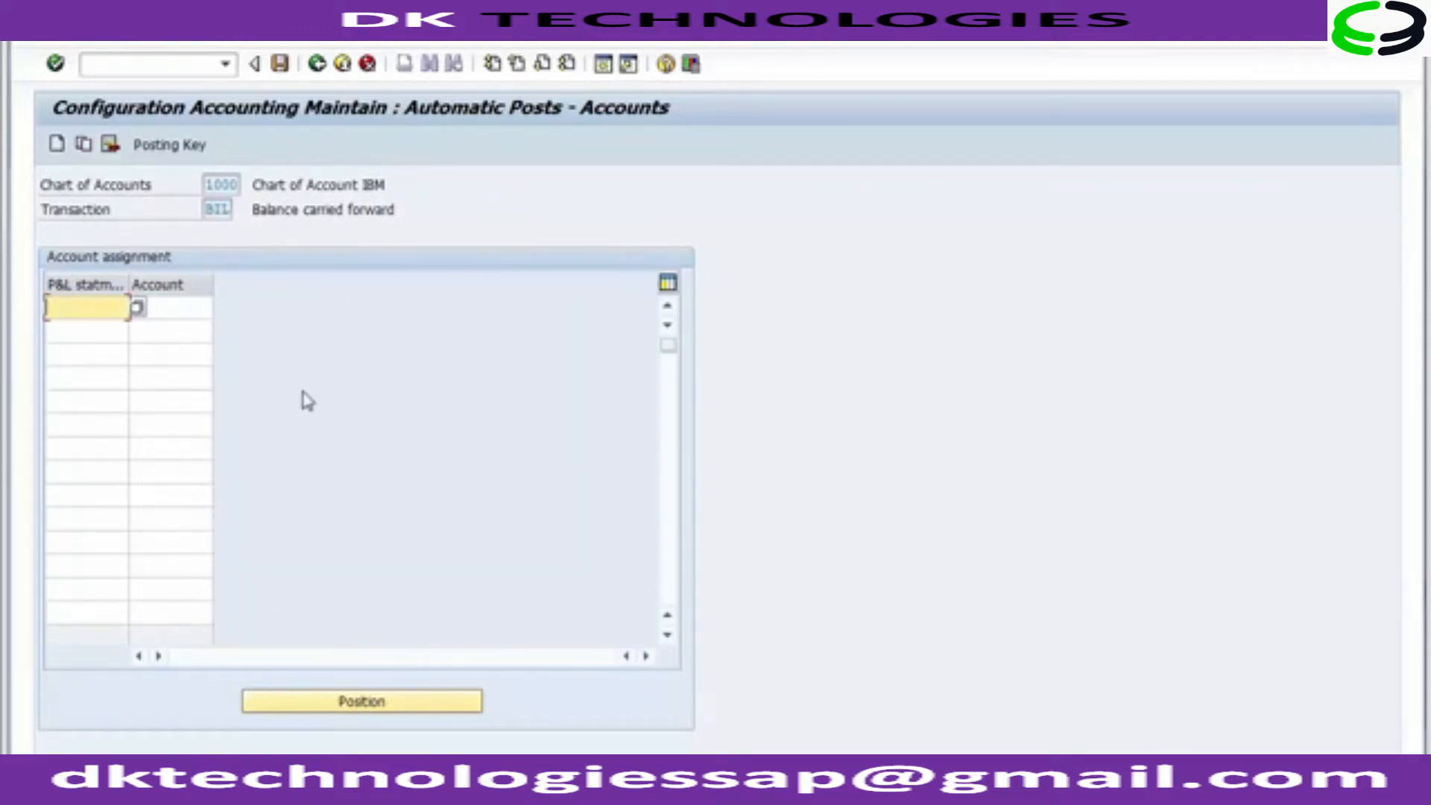
left_click(193, 302)
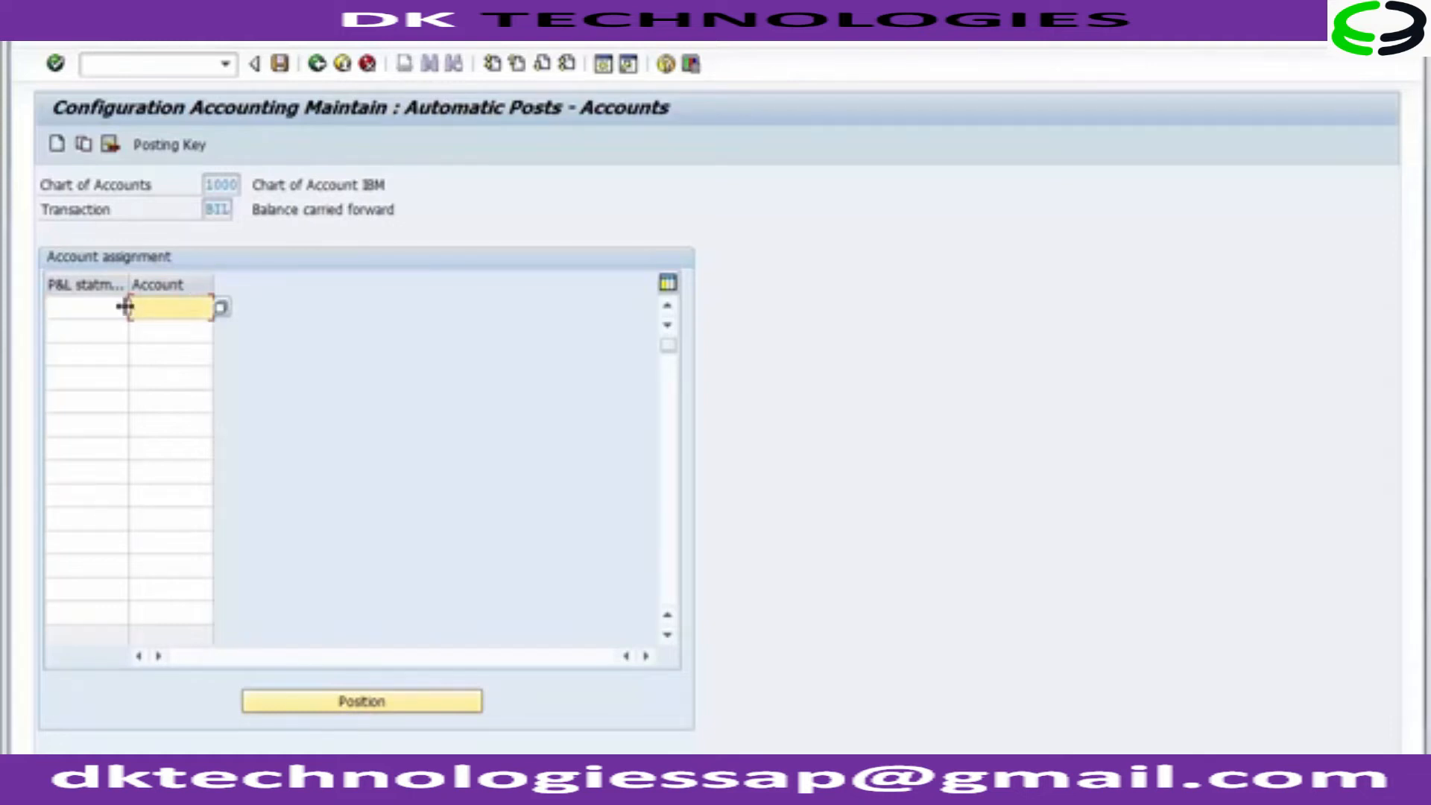
left_click(95, 305)
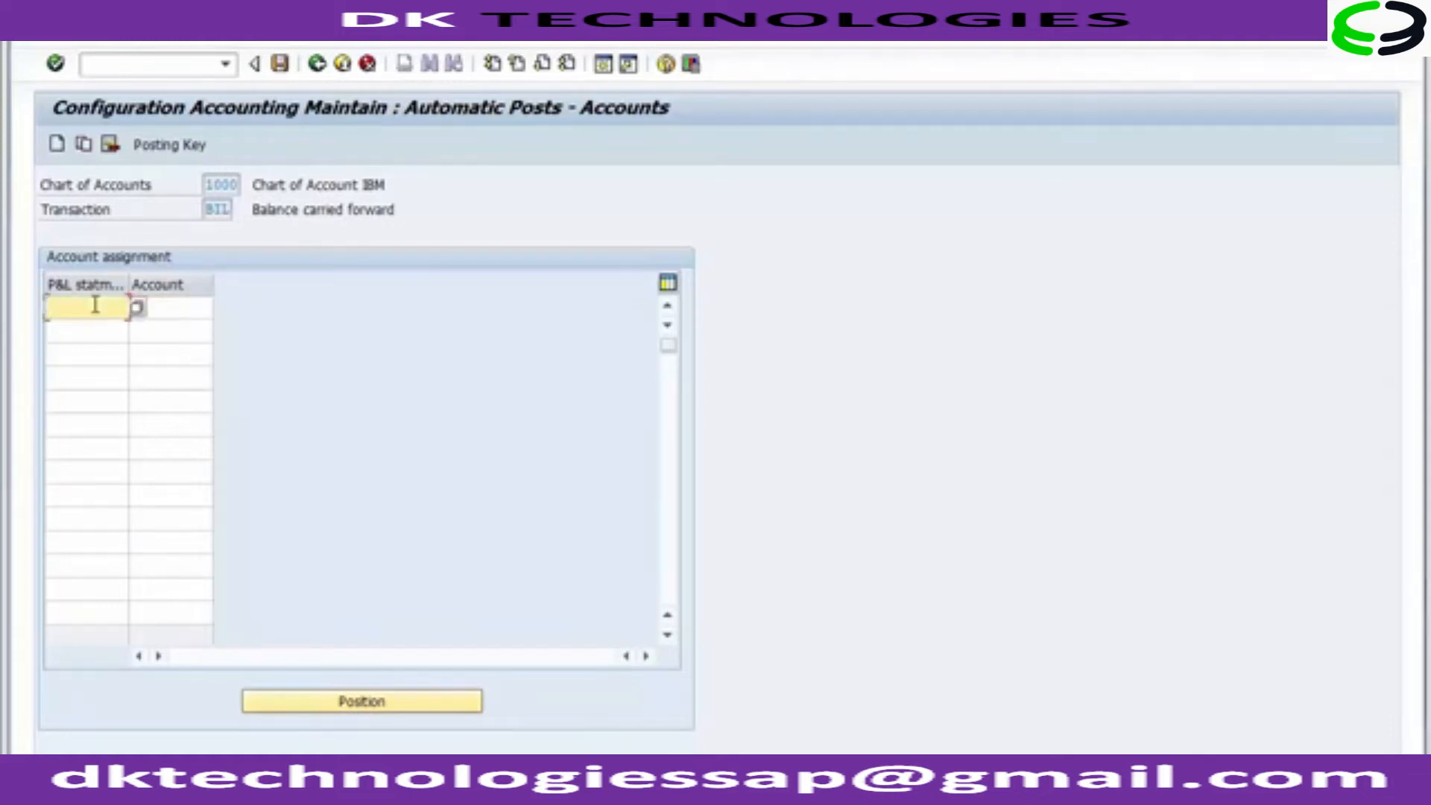
type("X")
left_click(181, 309)
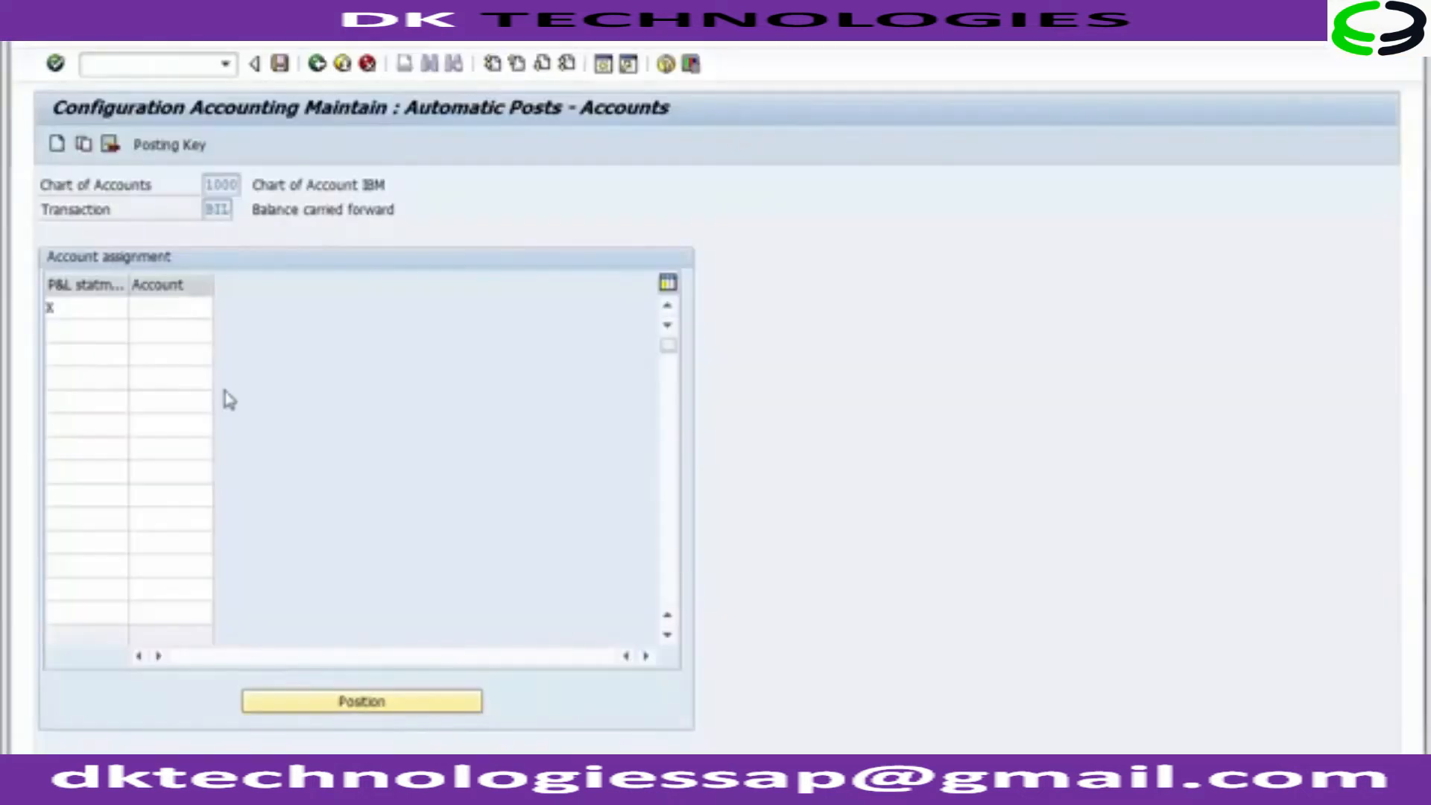
left_click(203, 308)
Check the account number range of the chart 1000 liabilities group in the open G/L Account Groups session
mouse_move(421, 787)
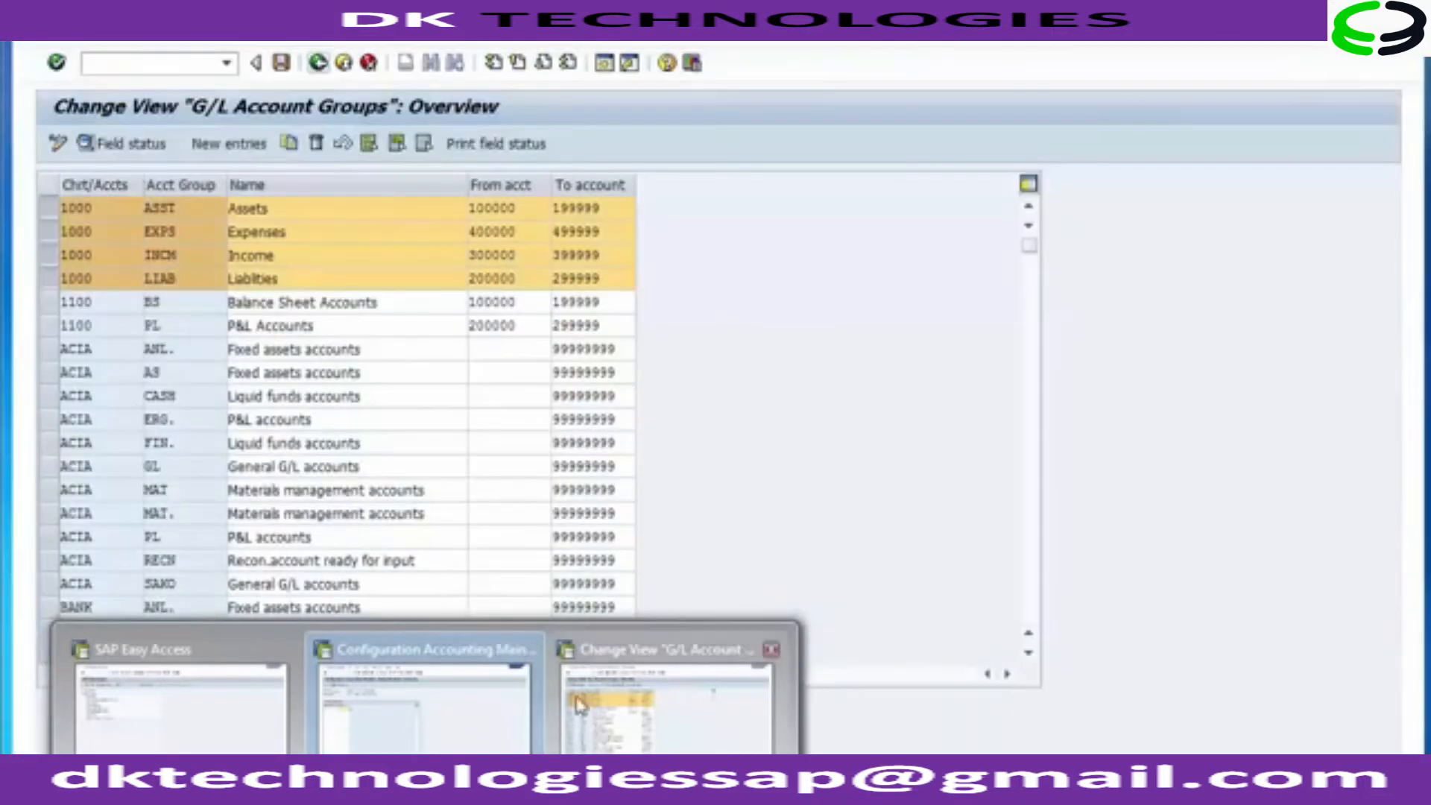
left_click(666, 708)
left_click(349, 278)
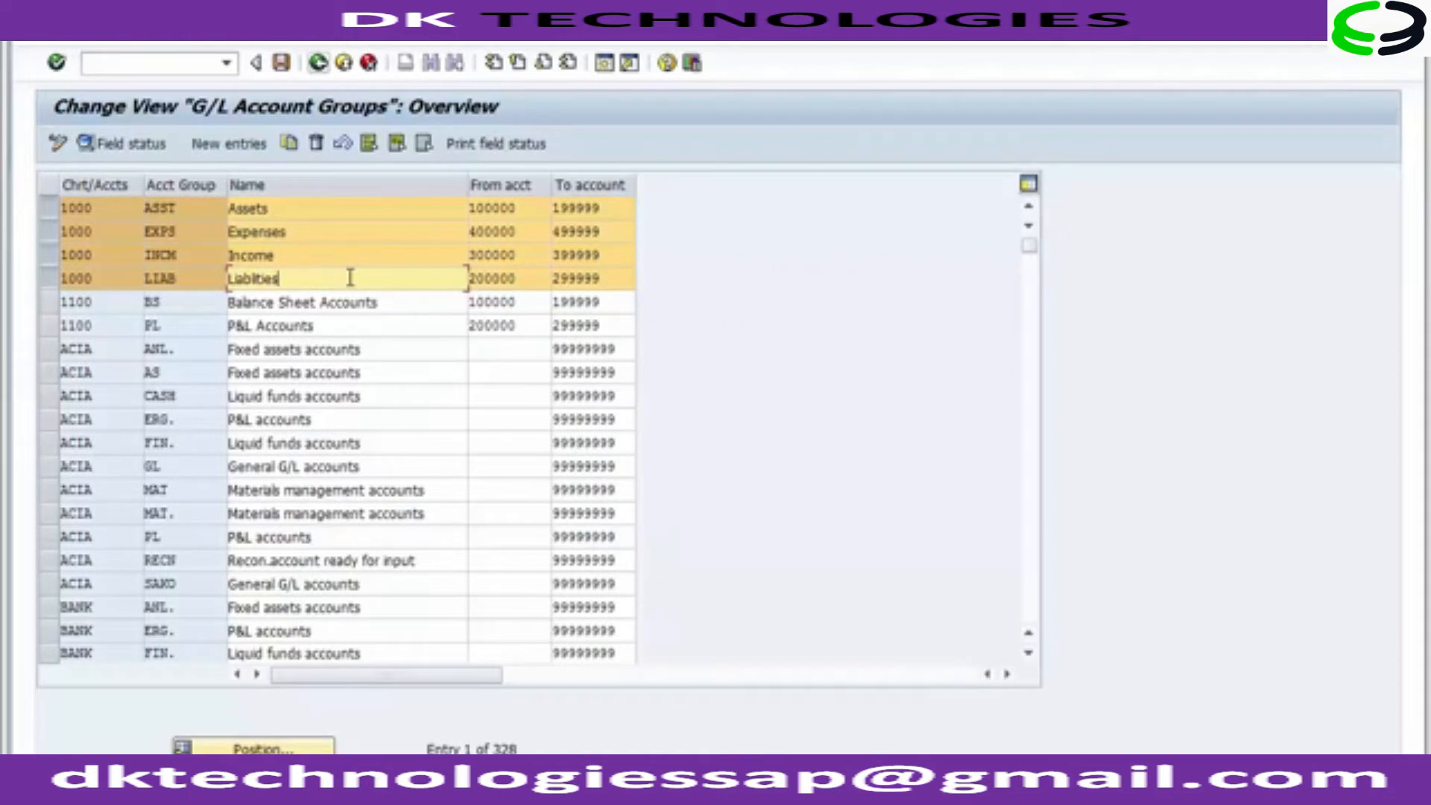
left_click(500, 278)
left_click_drag(524, 278, 470, 278)
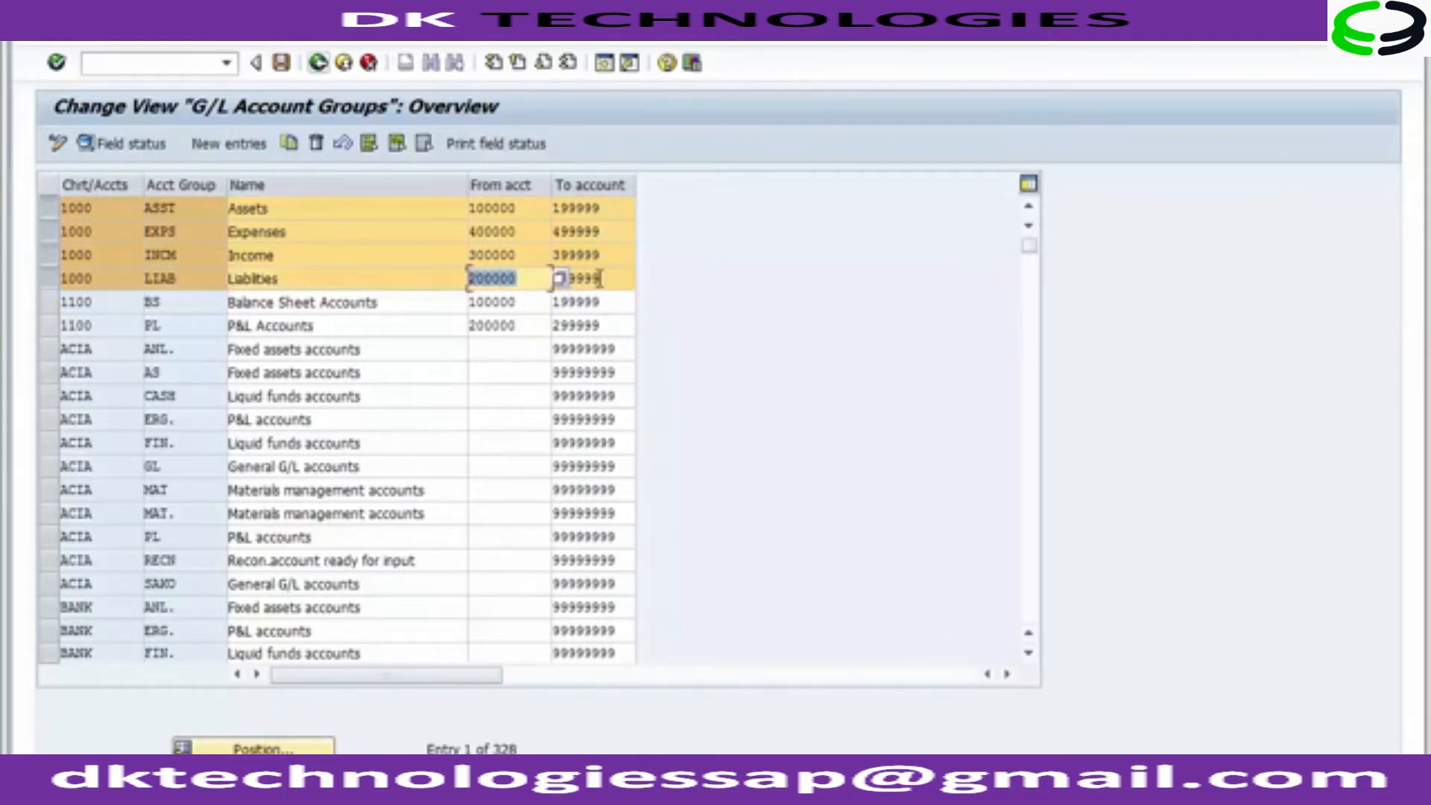
left_click(618, 278)
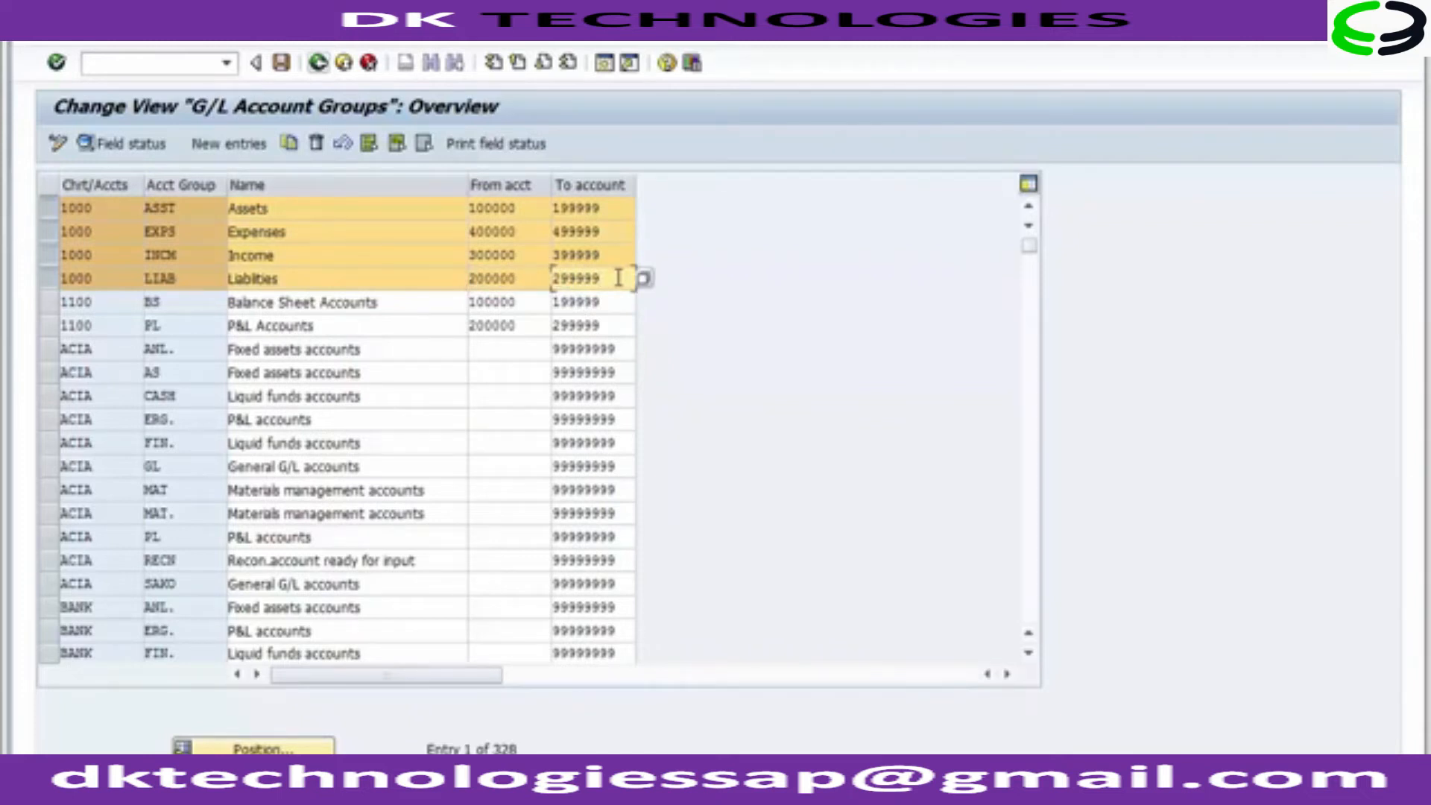
left_click(537, 275)
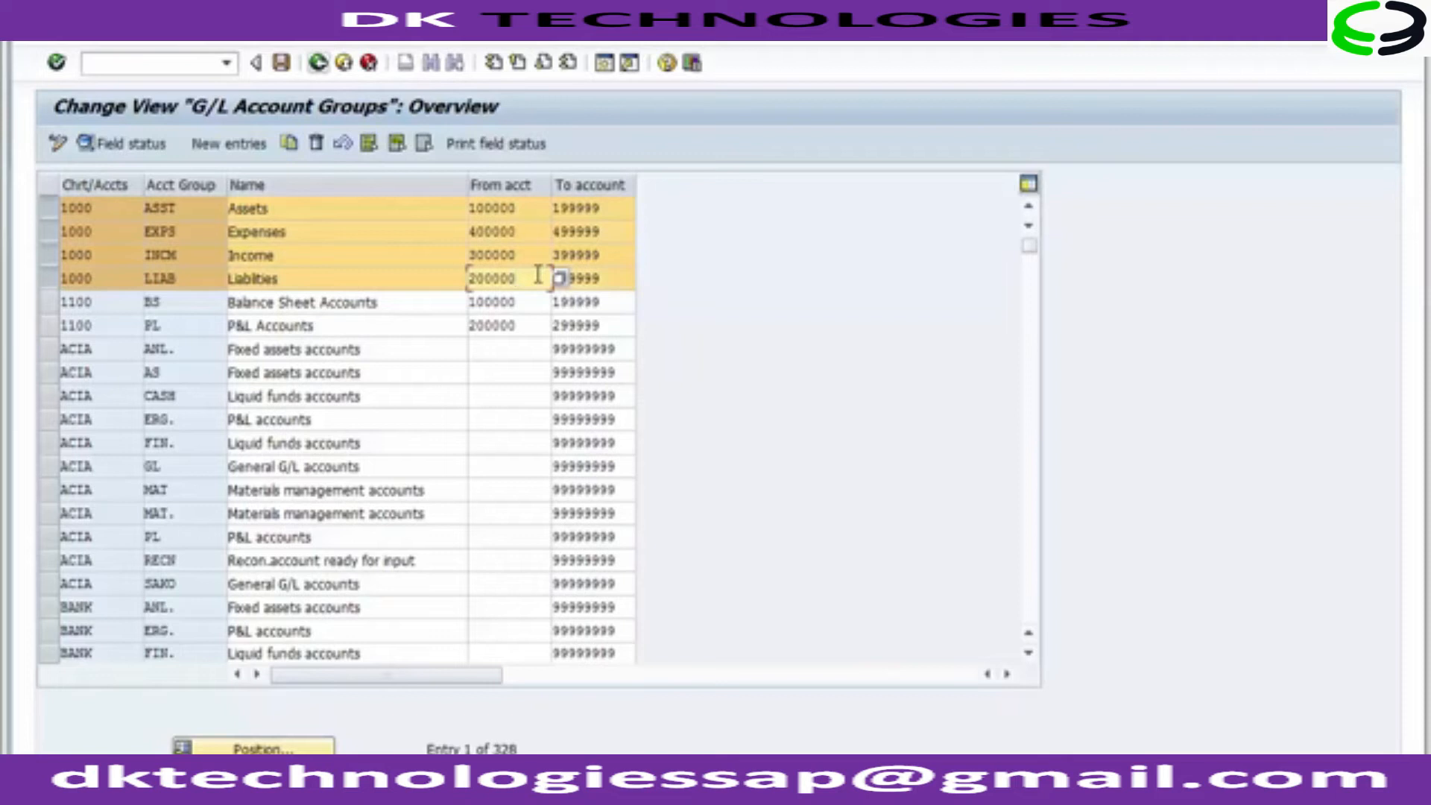
left_click_drag(537, 275, 470, 273)
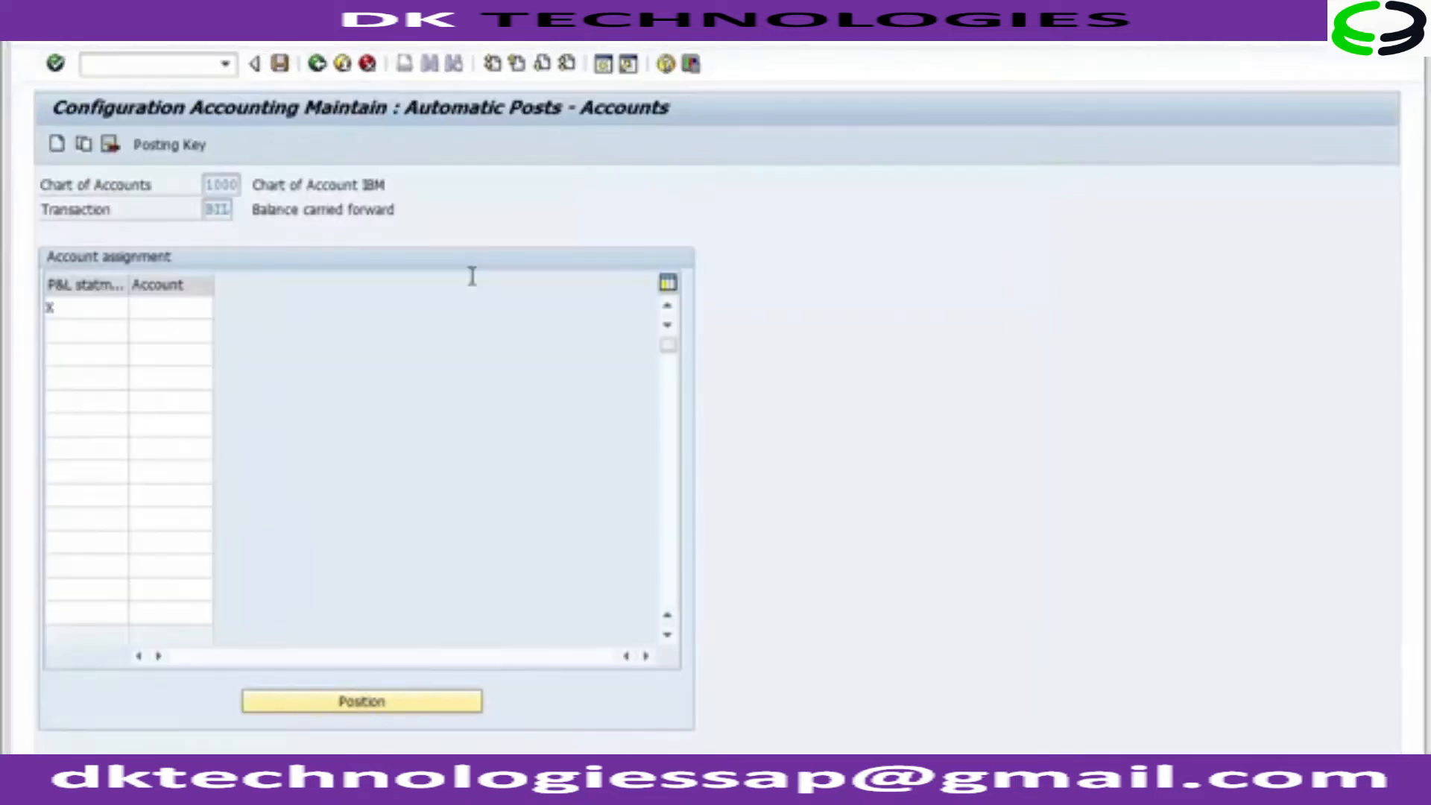
Assign account 200000 to P&L statement type X and save it to the FICO Configurations customizing request
left_click(194, 312)
type("200000")
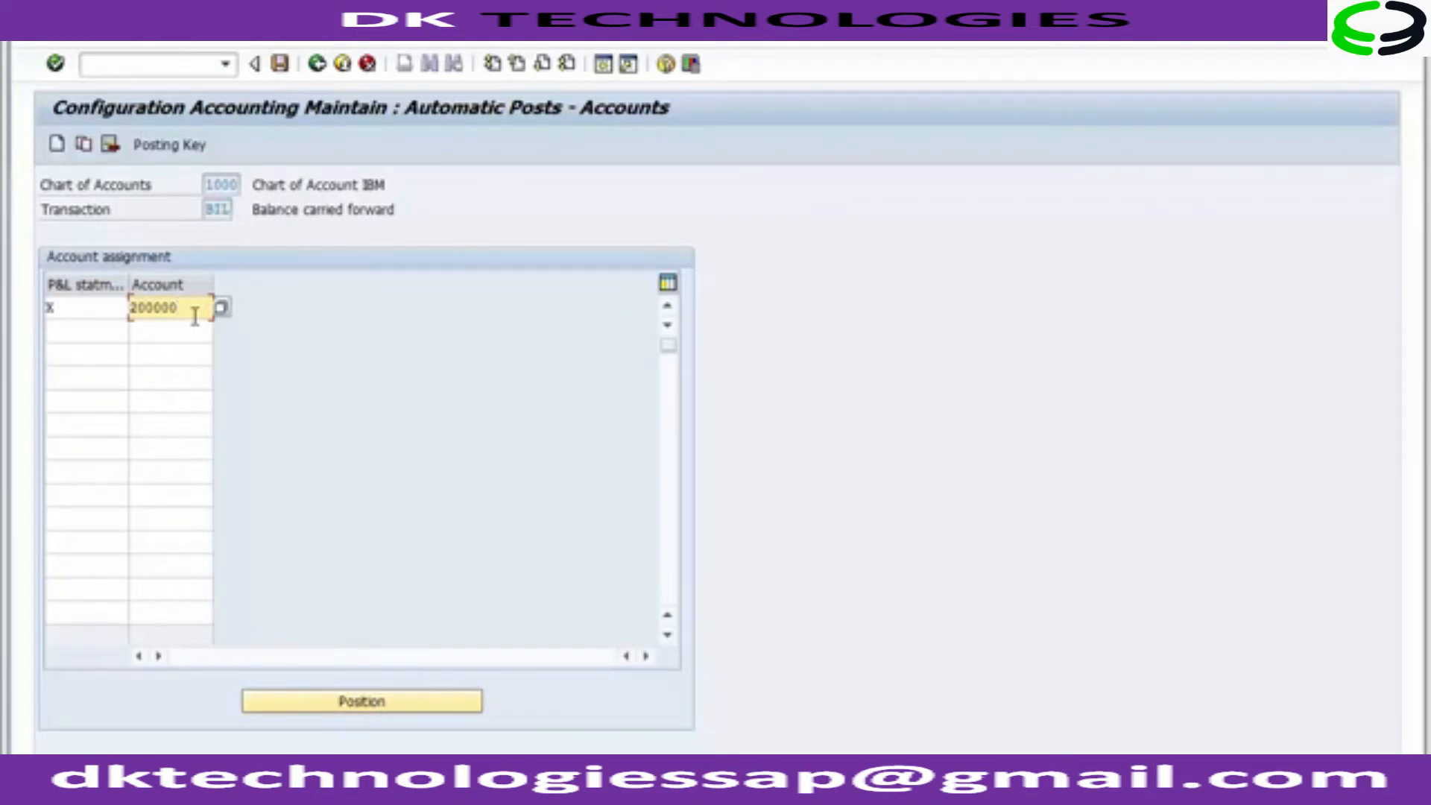
left_click(125, 309)
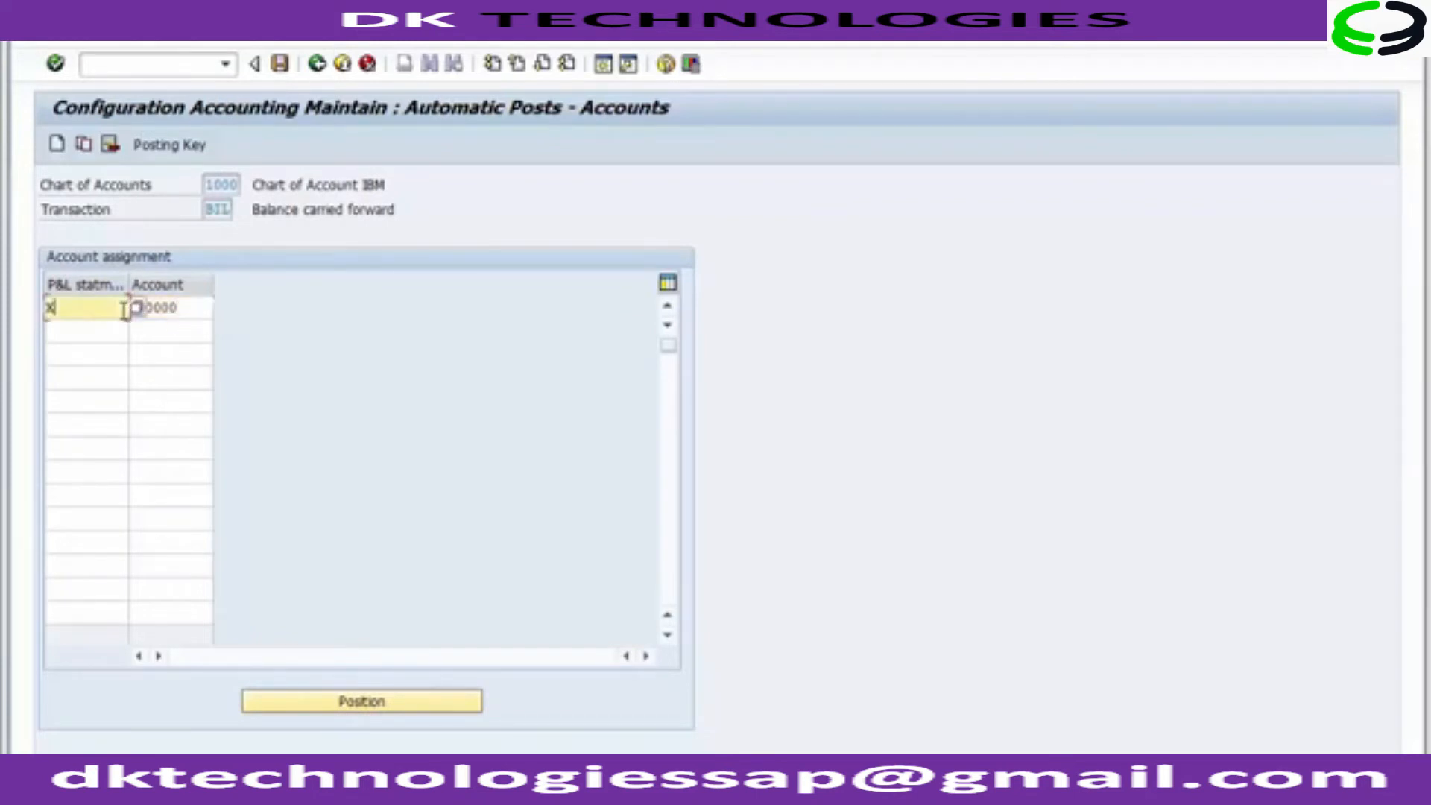
left_click(201, 307)
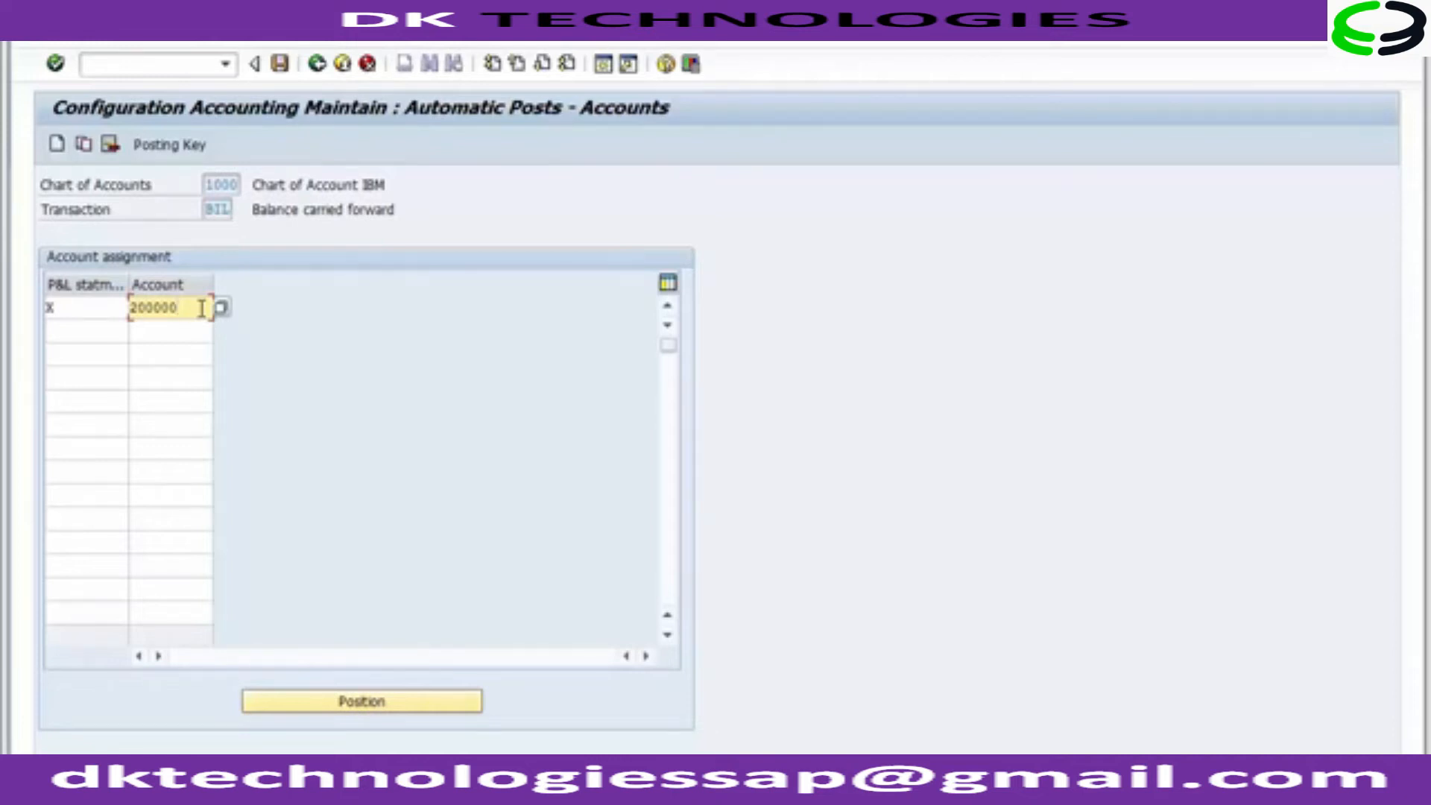
key("ctrl+s")
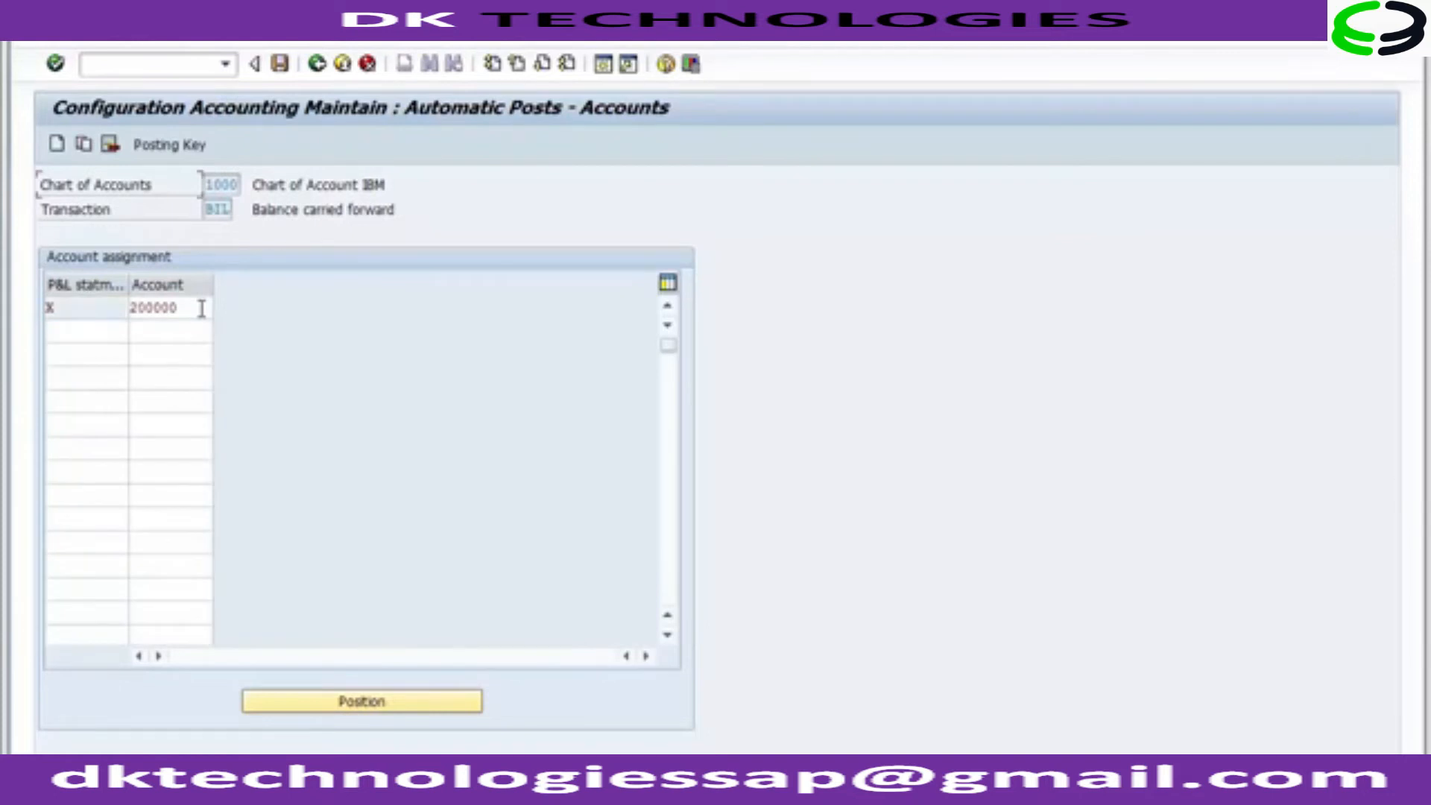
left_click(276, 73)
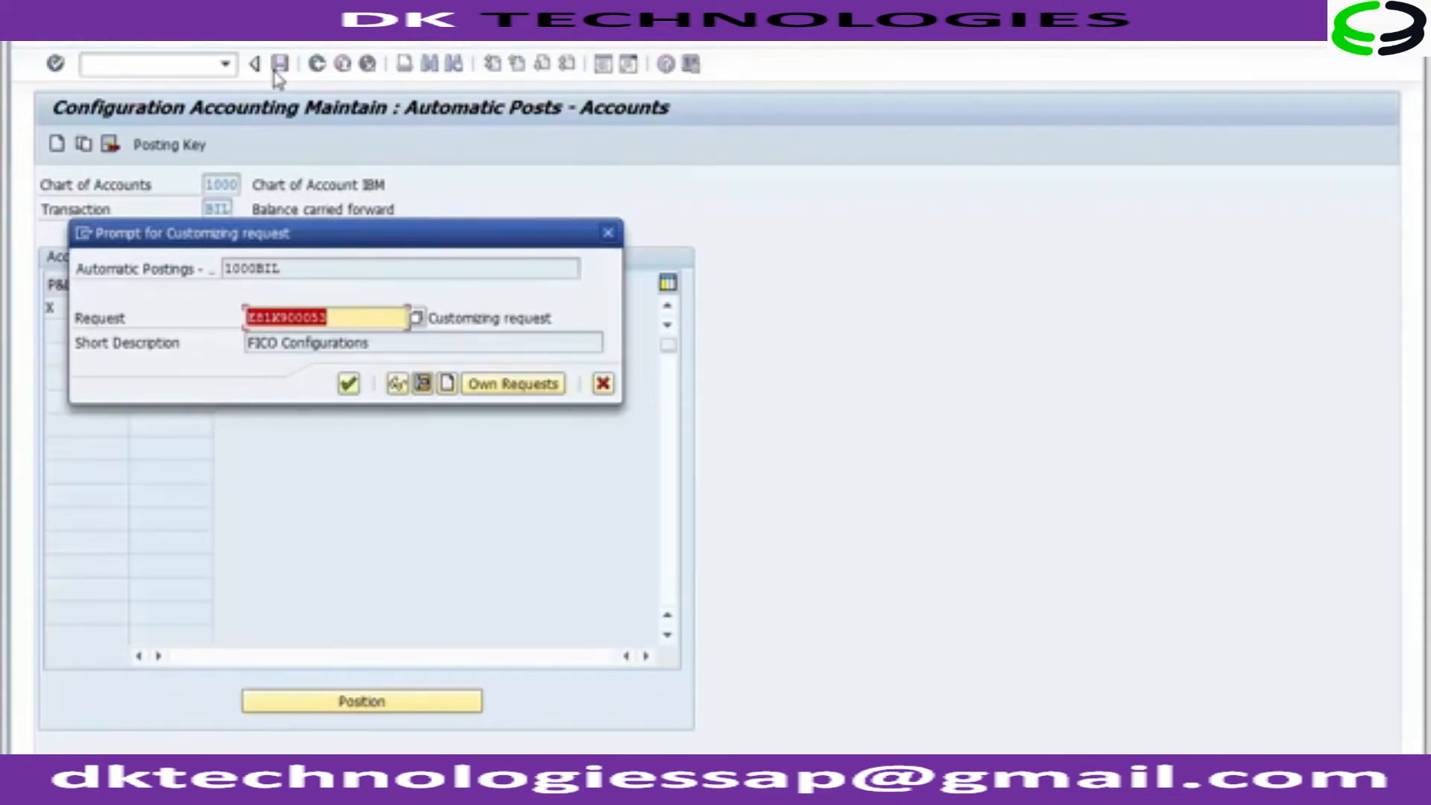
left_click(348, 385)
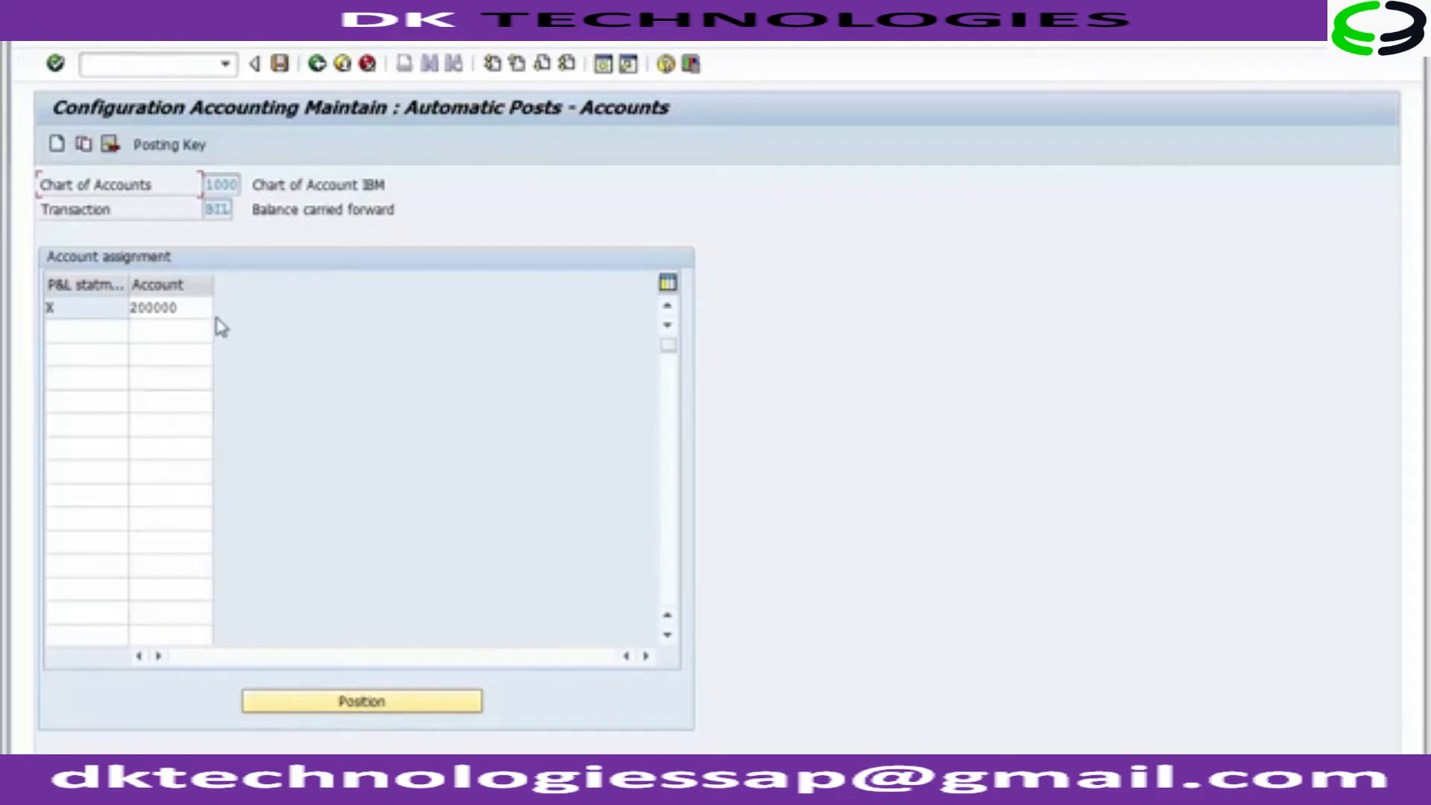
Review the X and 200000 assignment row and save the retained earnings configuration again
left_click_drag(202, 307, 94, 305)
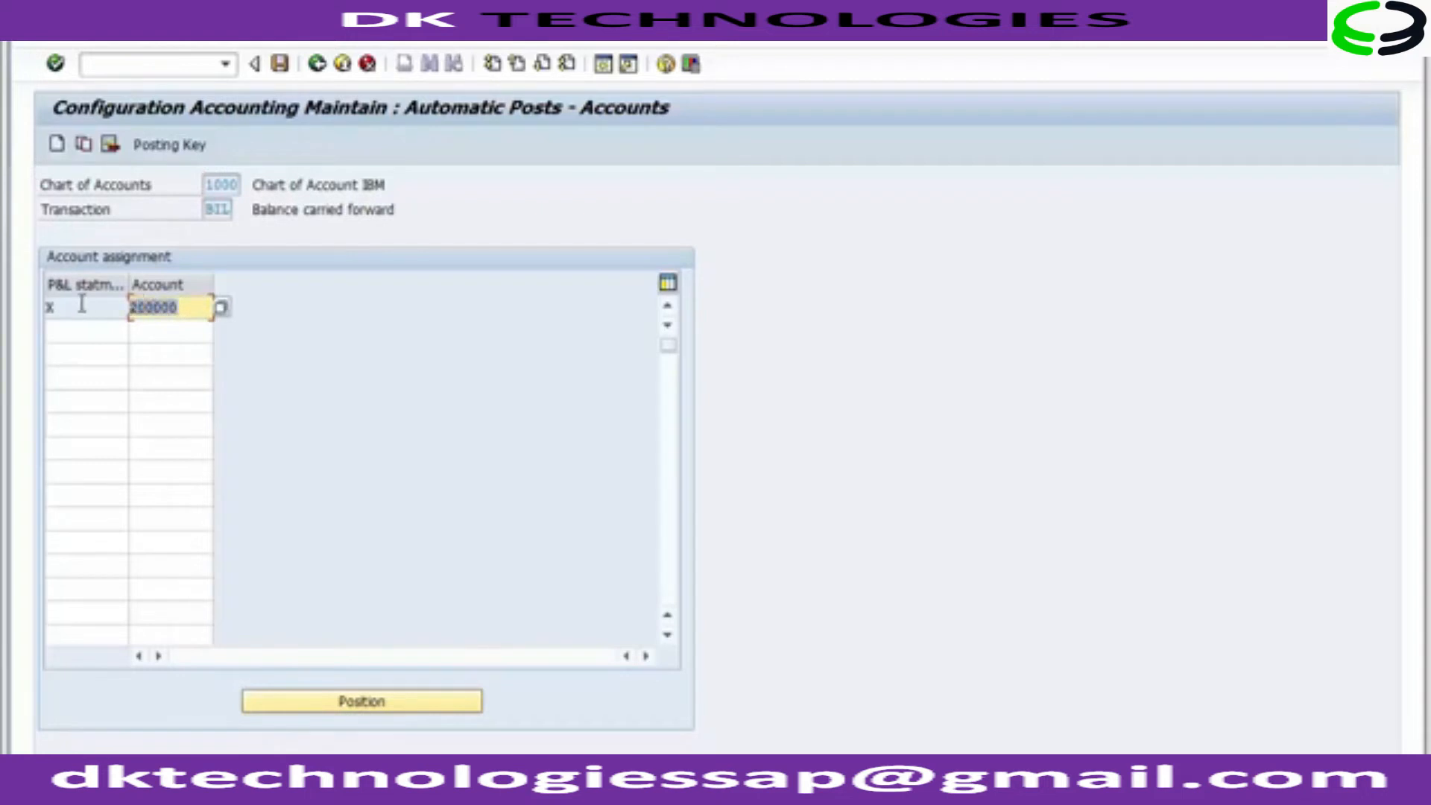
left_click(193, 313)
left_click(279, 64)
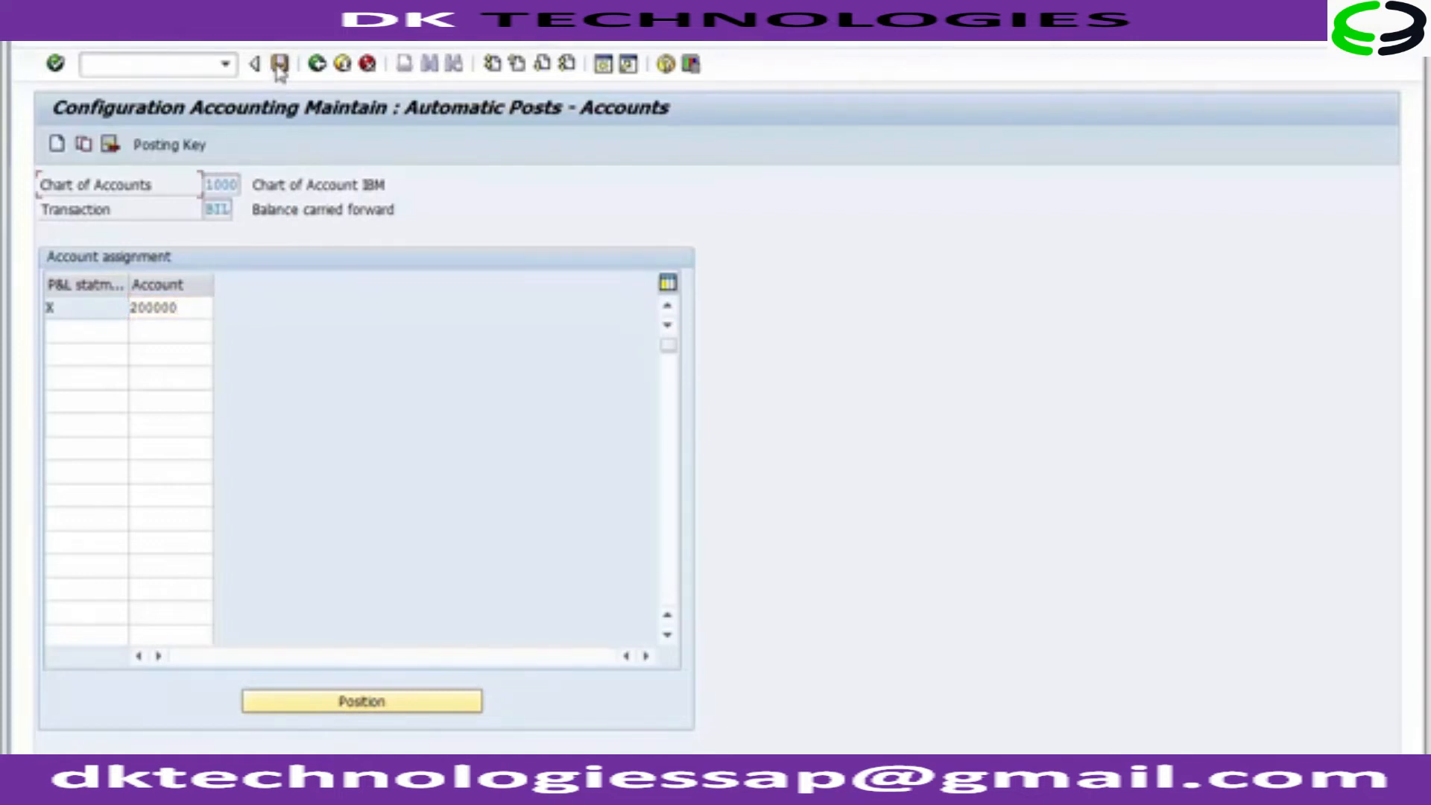
Leave the retained earnings assignment and the G/L Account Groups overview, returning both sessions to SAP Easy Access
left_click(319, 65)
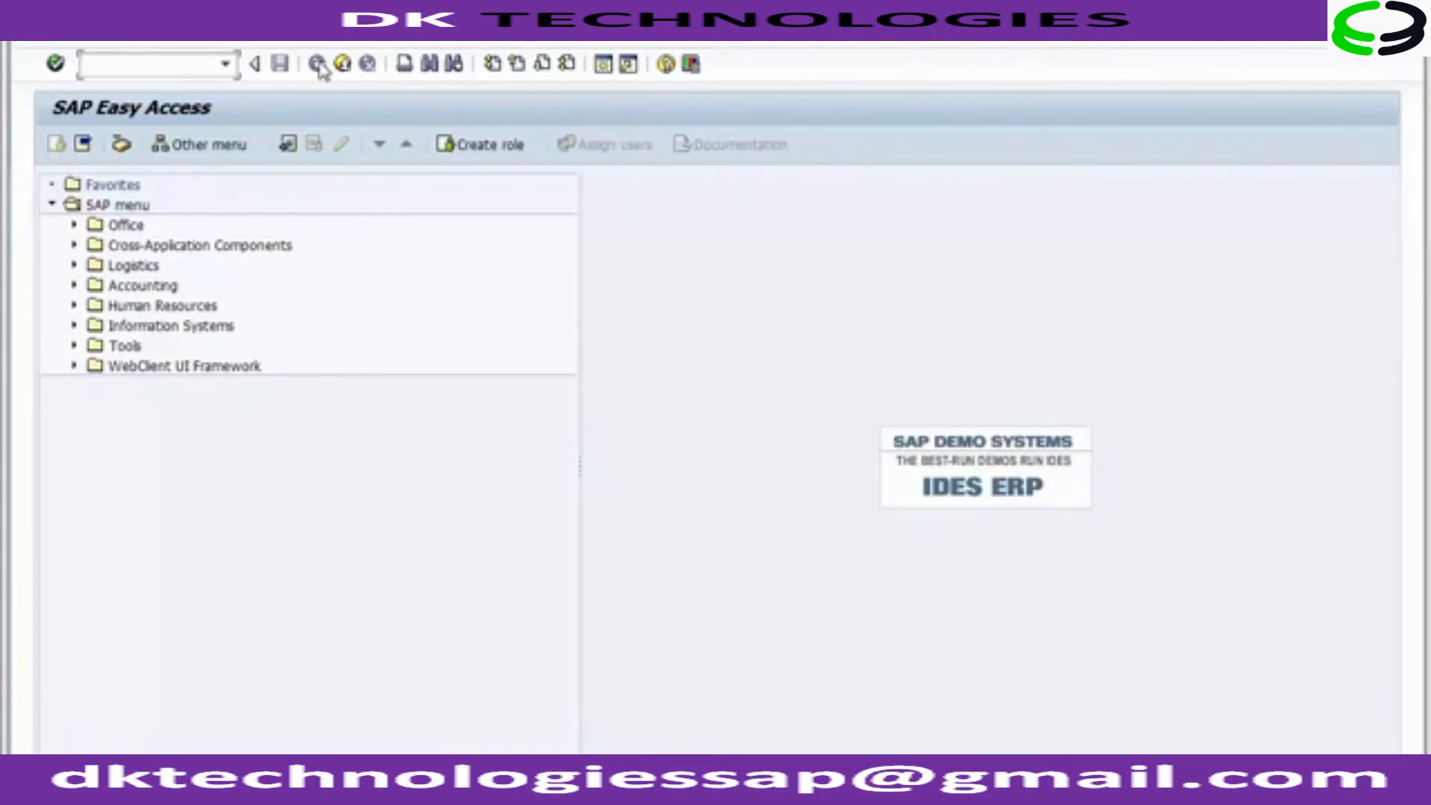
key("alt+Tab")
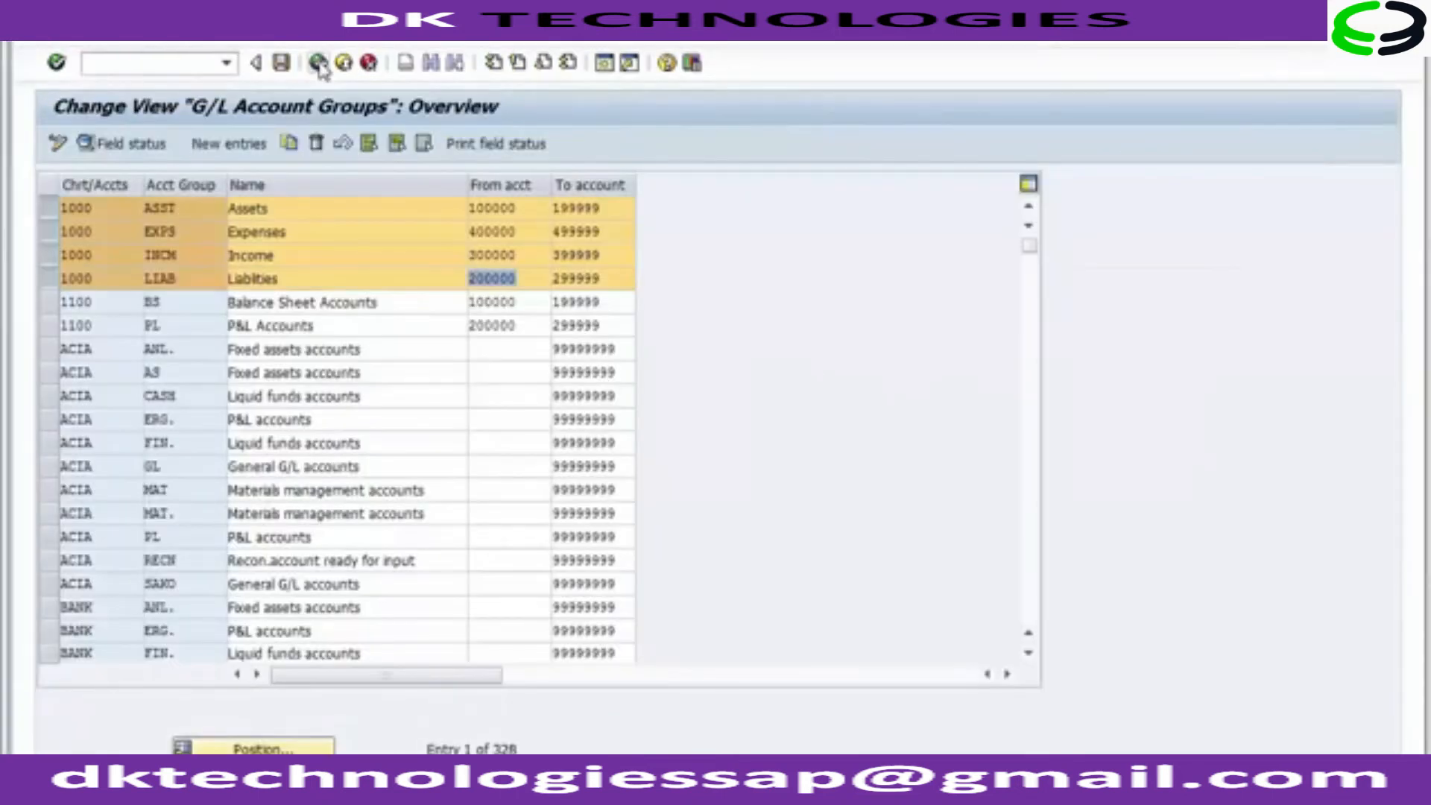
left_click(319, 65)
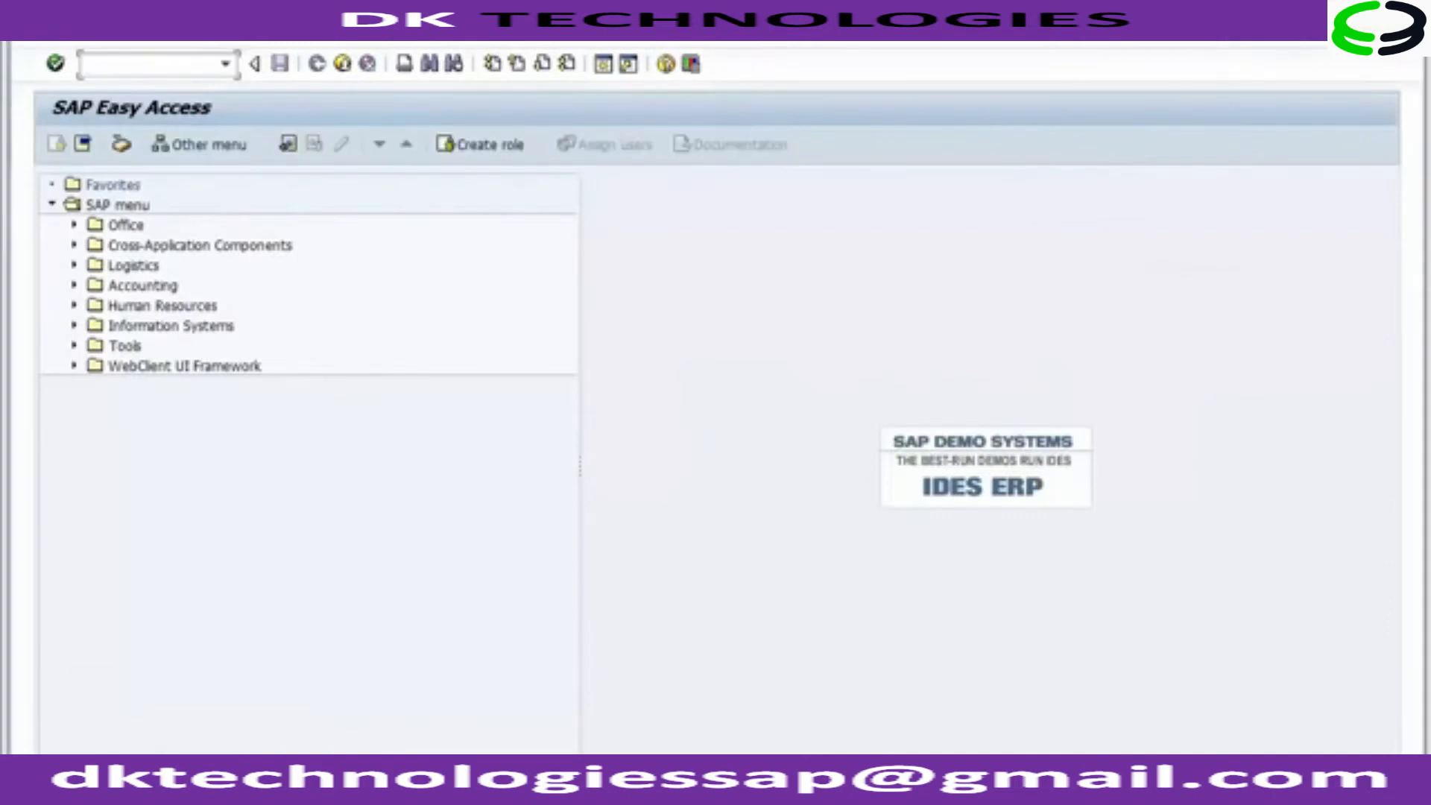
Switch to the PowerPoint notes and review the menu path and transaction code on the Maintain Number Range slide
left_click(356, 779)
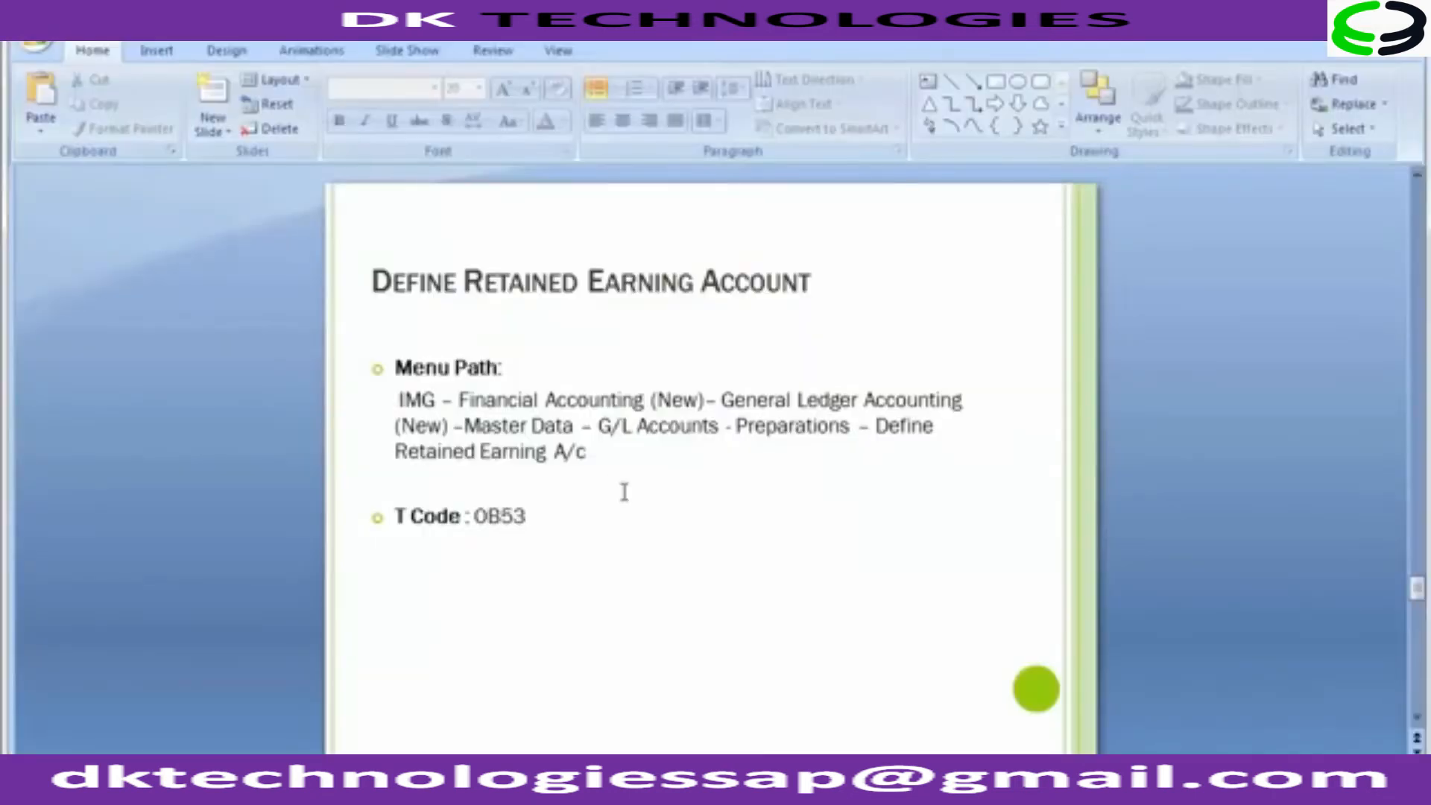
scroll(625, 492, "down", 1)
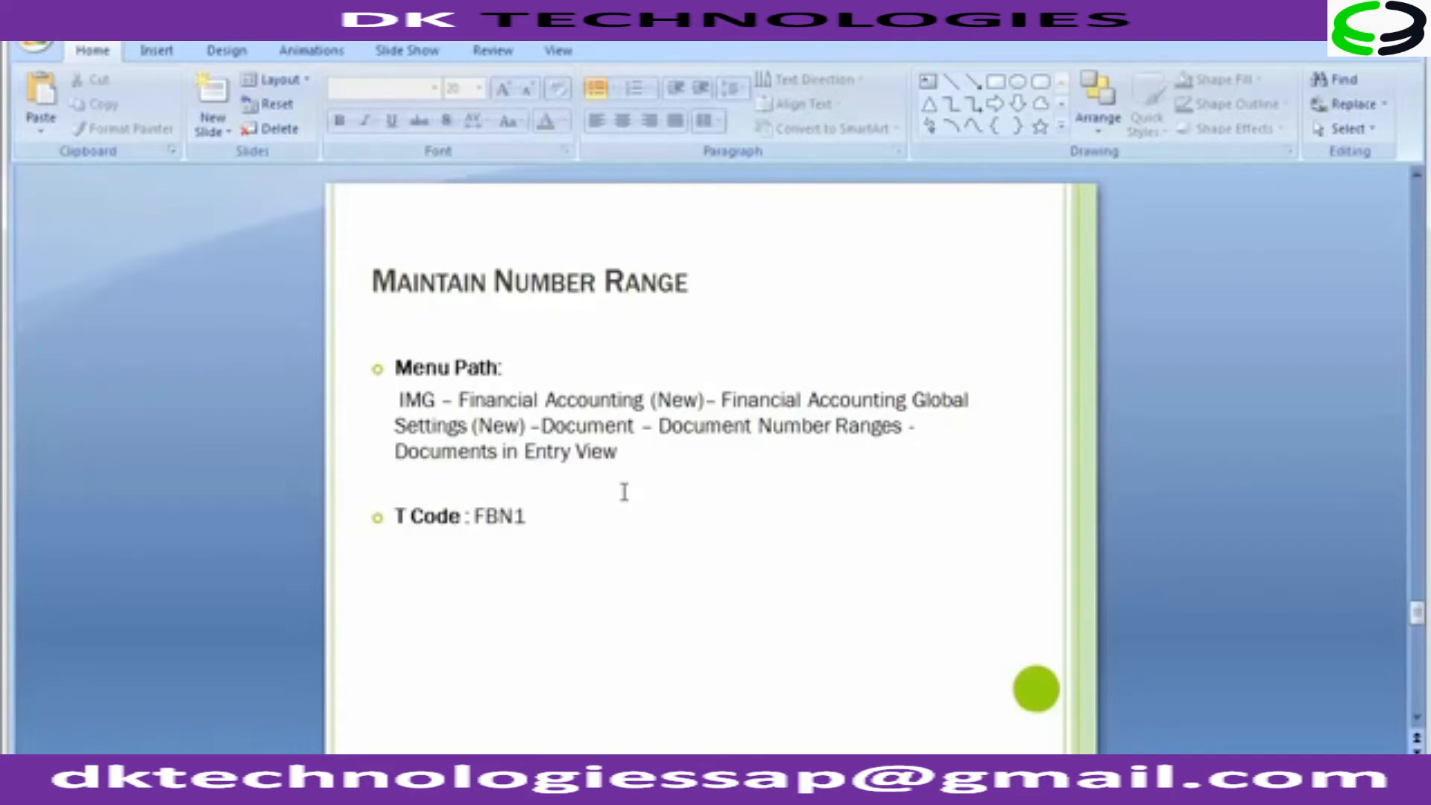
key("alt+Tab")
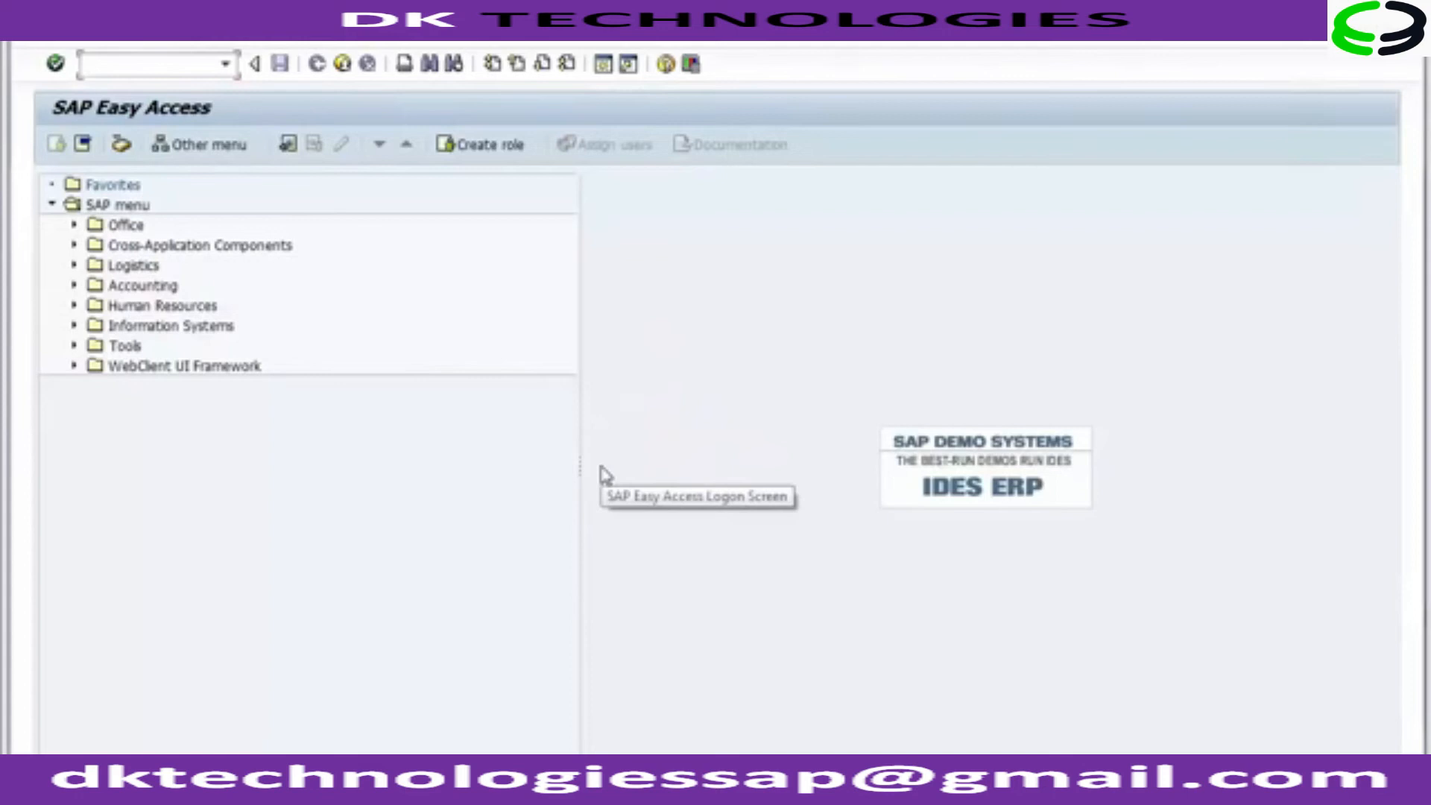
key("alt+Tab")
left_click(559, 518)
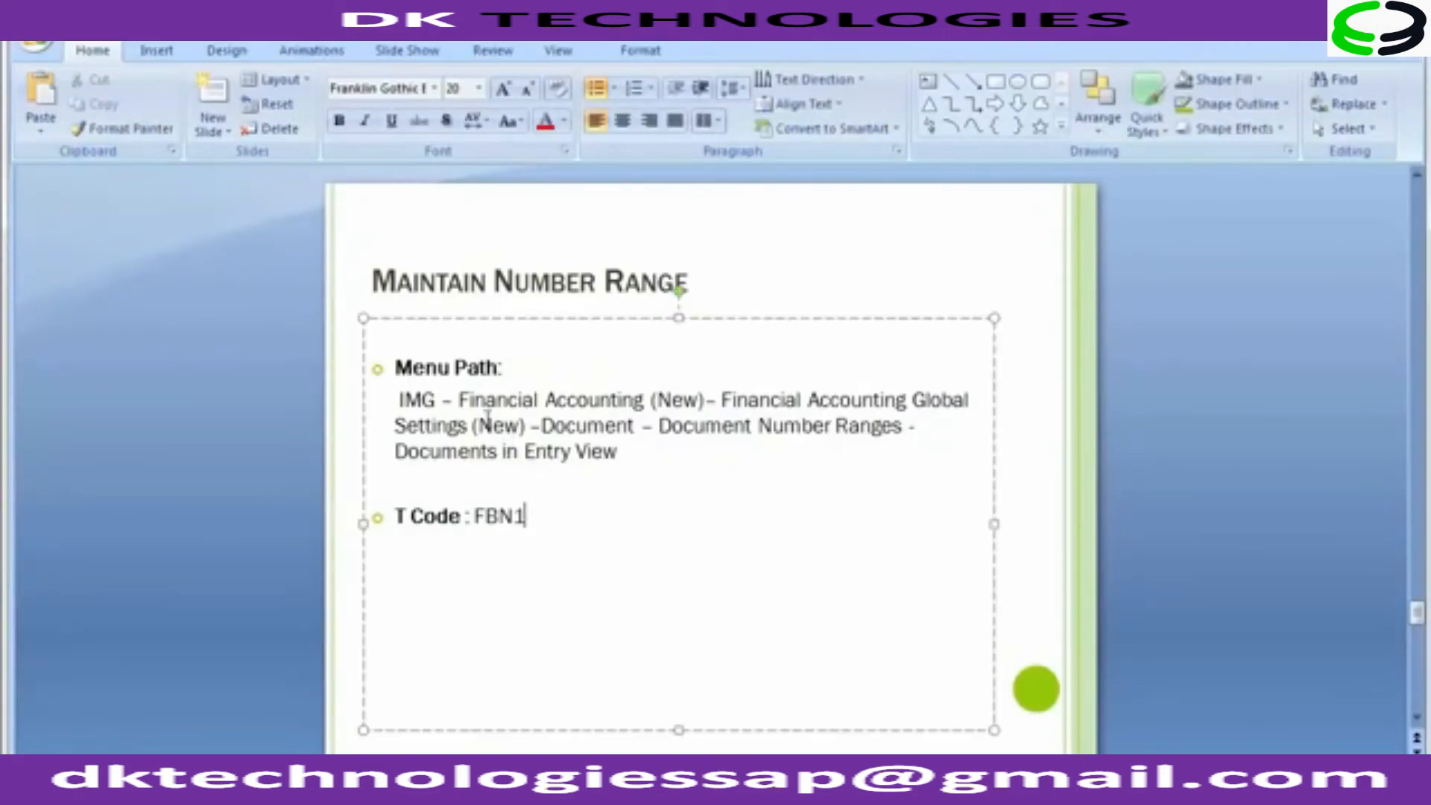
left_click(458, 401)
left_click(1066, 506)
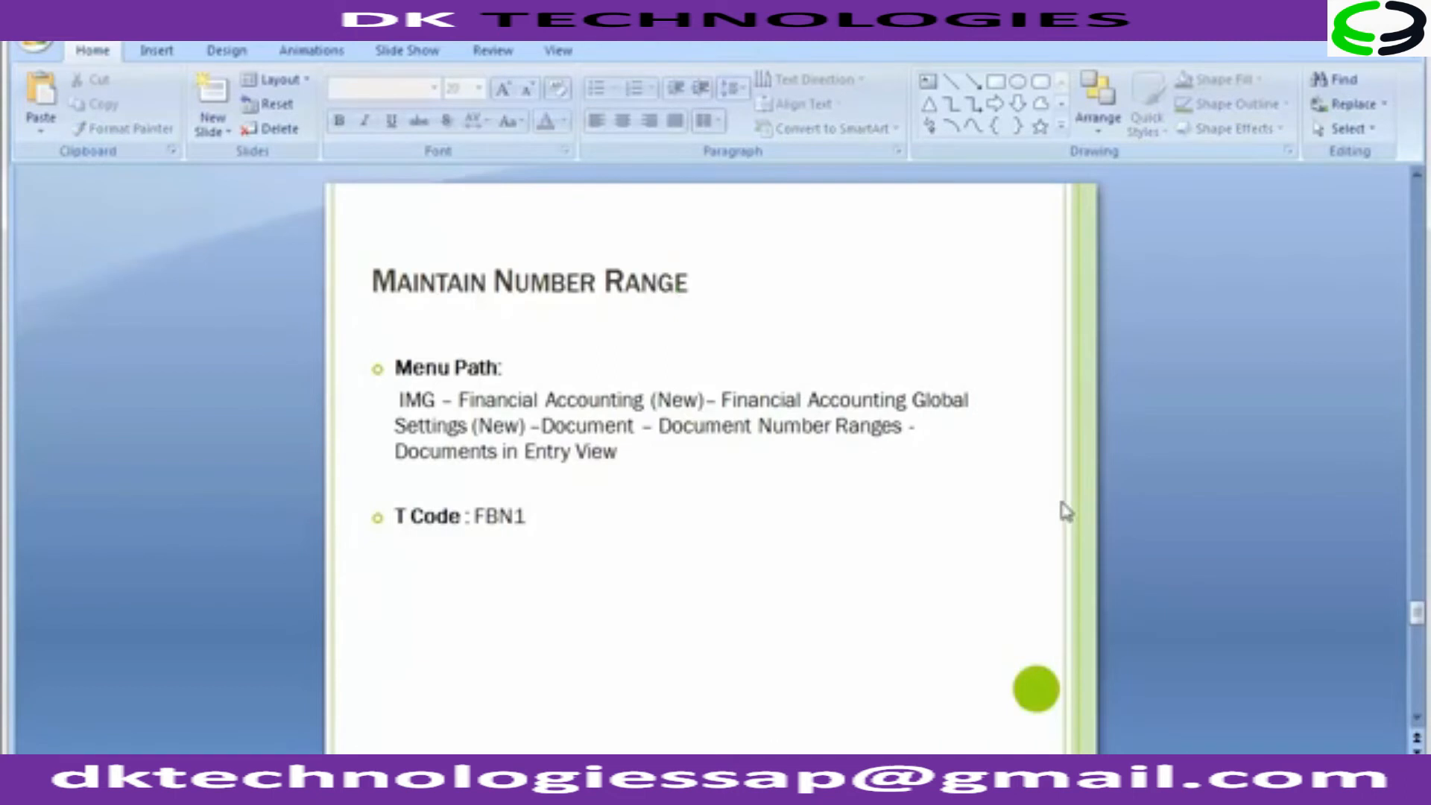
Switch back to SAP, run transaction FBN1, and open the document number range intervals of company code 1200 for changing
key("alt+Tab")
key("alt+Tab")
key("alt+Tab")
left_click(182, 66)
type("fbn1")
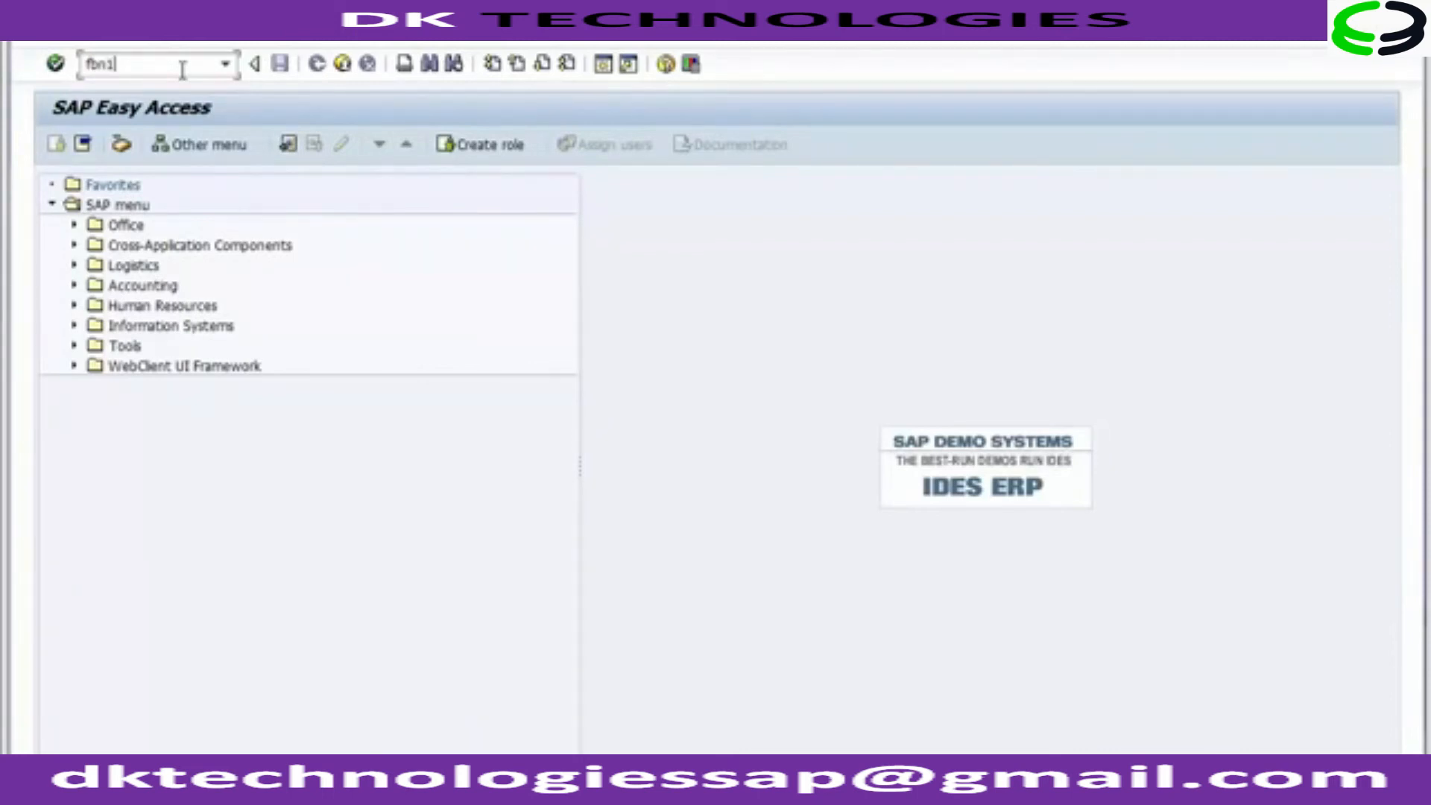
key("Return")
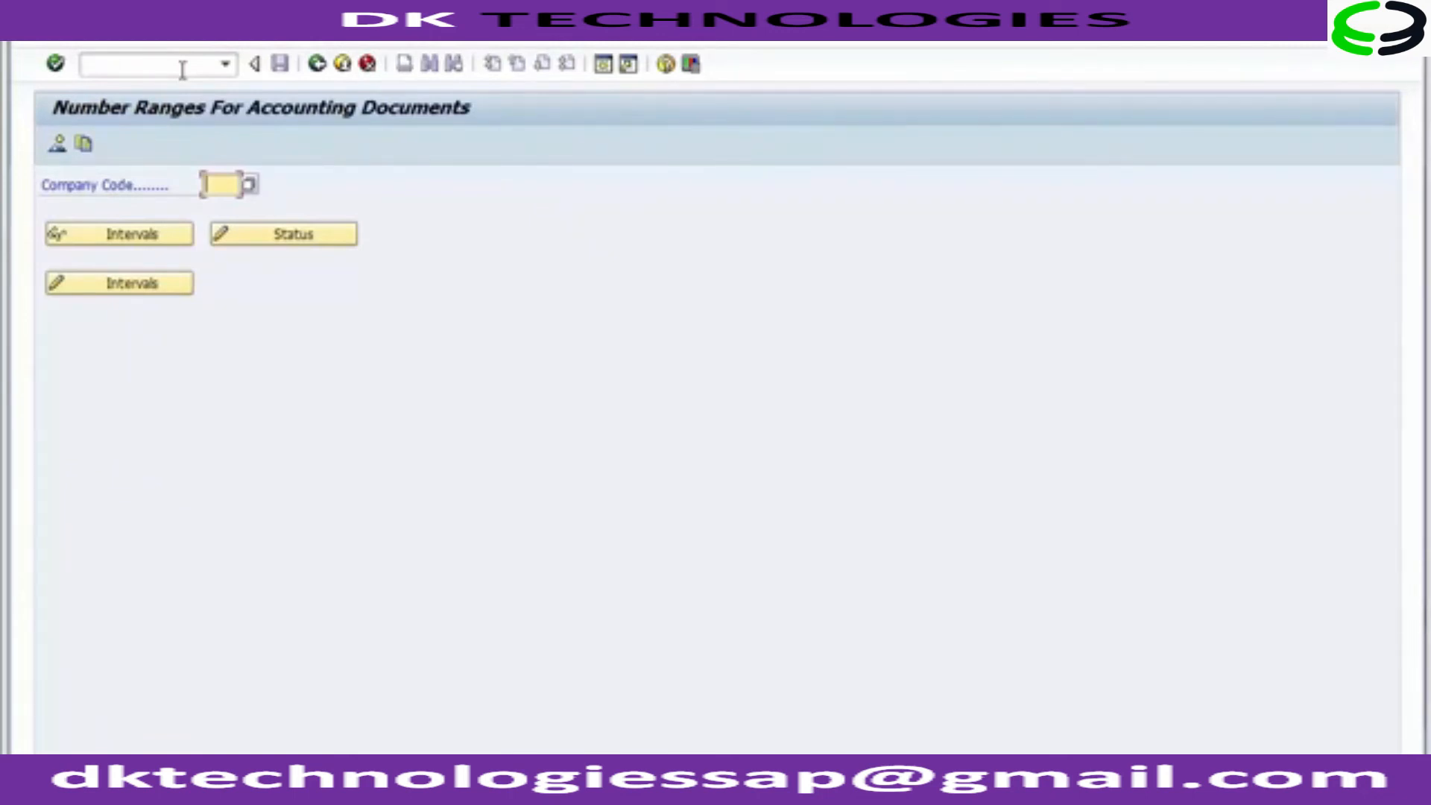
type("1200")
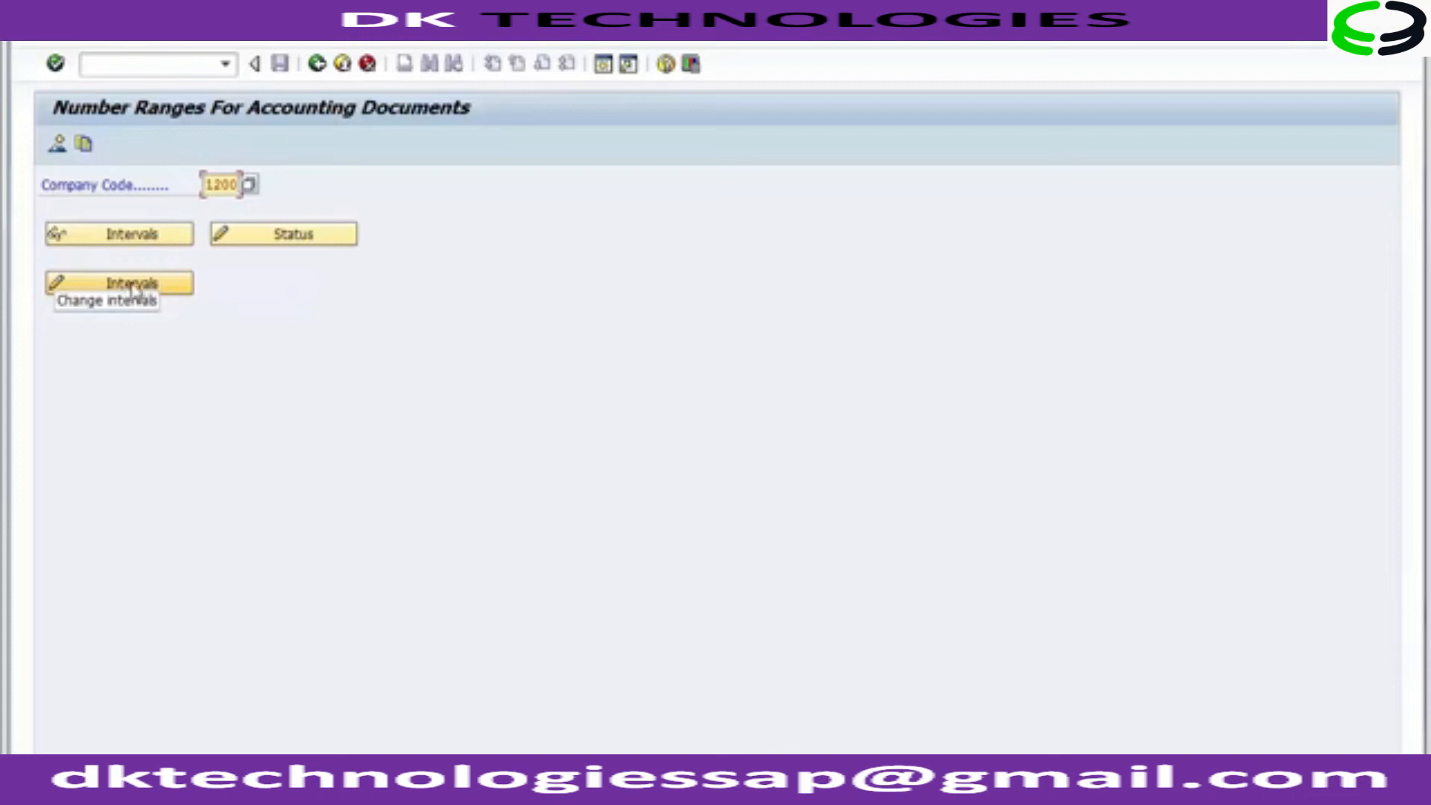
left_click(160, 287)
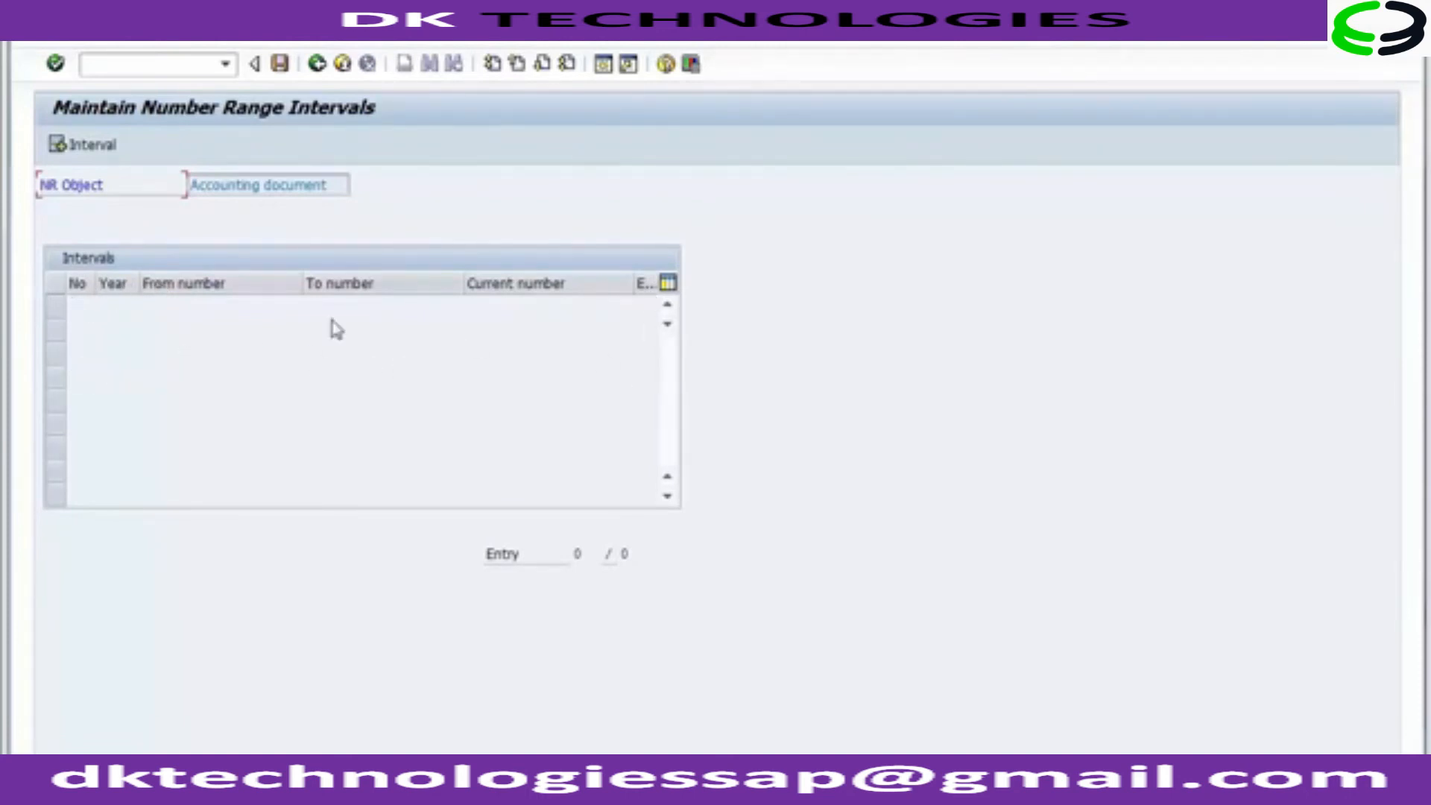
Start a new accounting document interval with number 01 and year 2014
left_click(91, 149)
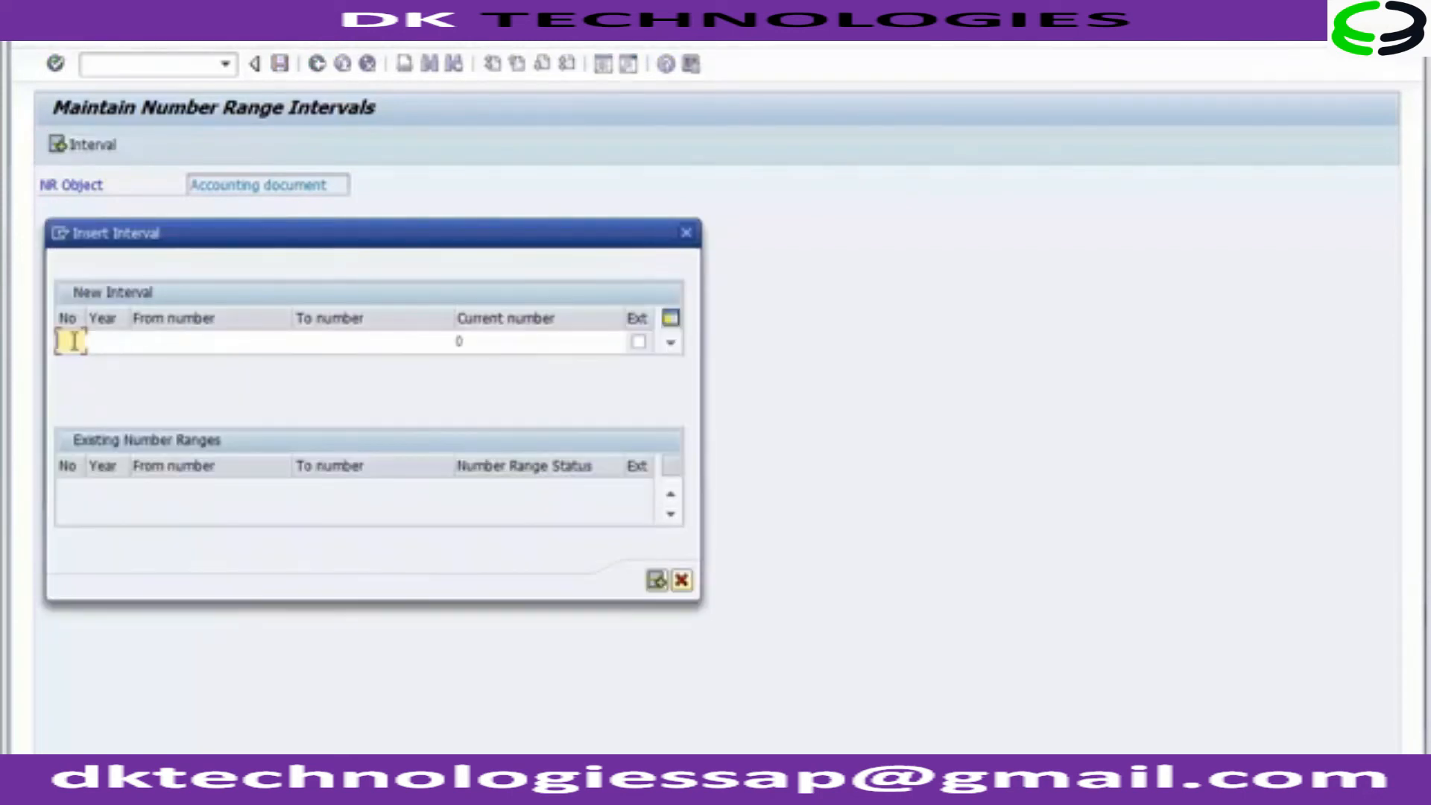
left_click_drag(151, 237, 246, 215)
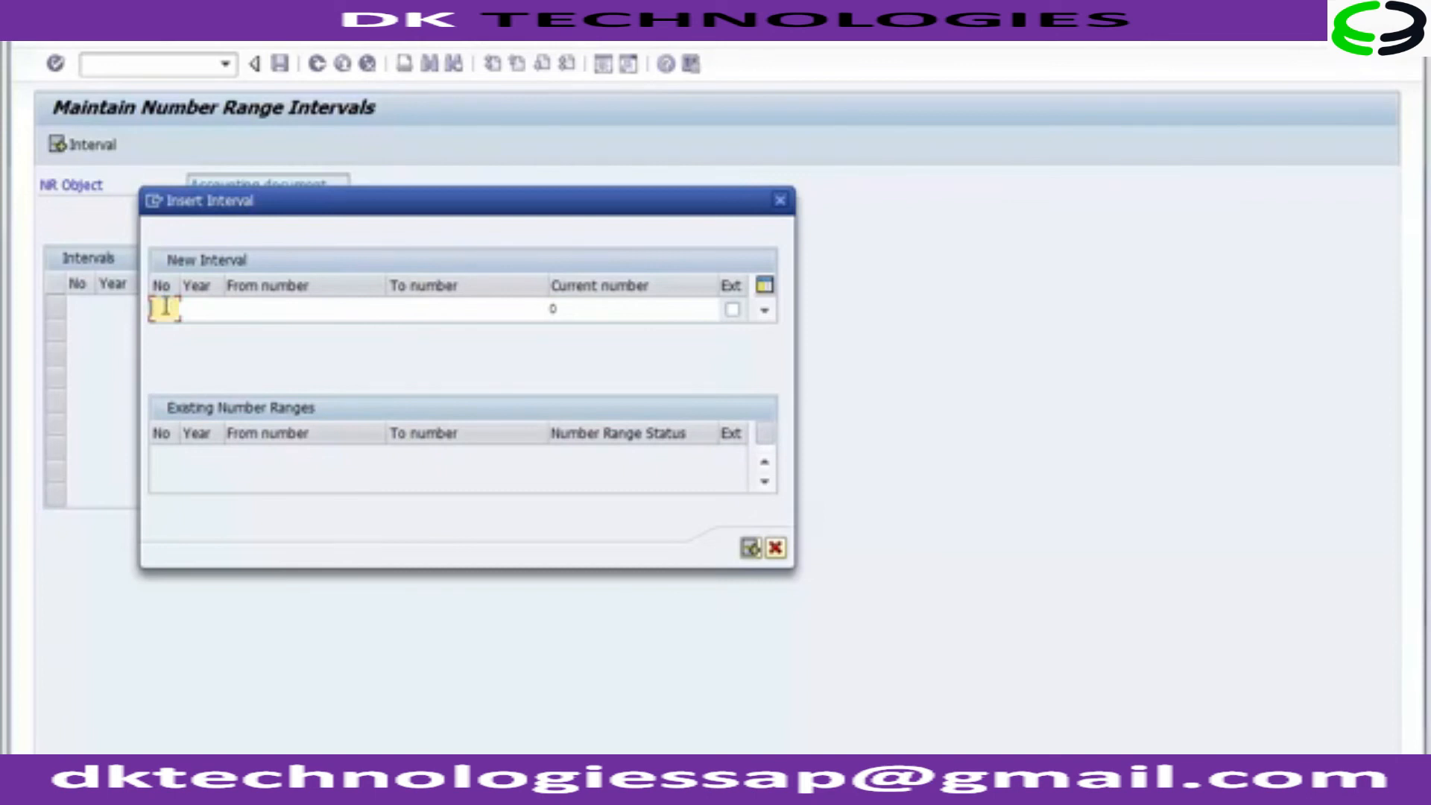
type("01")
key("Tab")
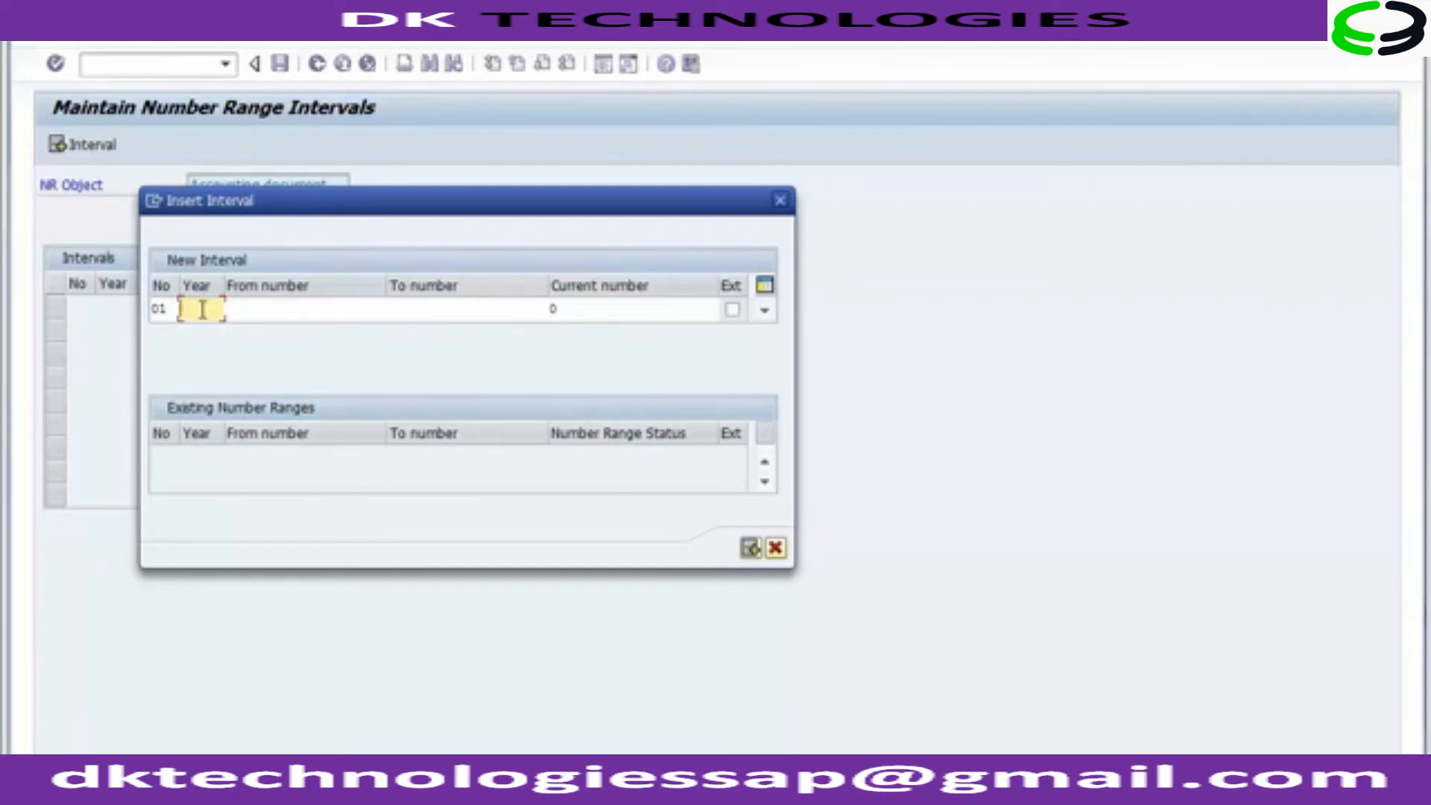
type("20")
type("16")
left_click(224, 309)
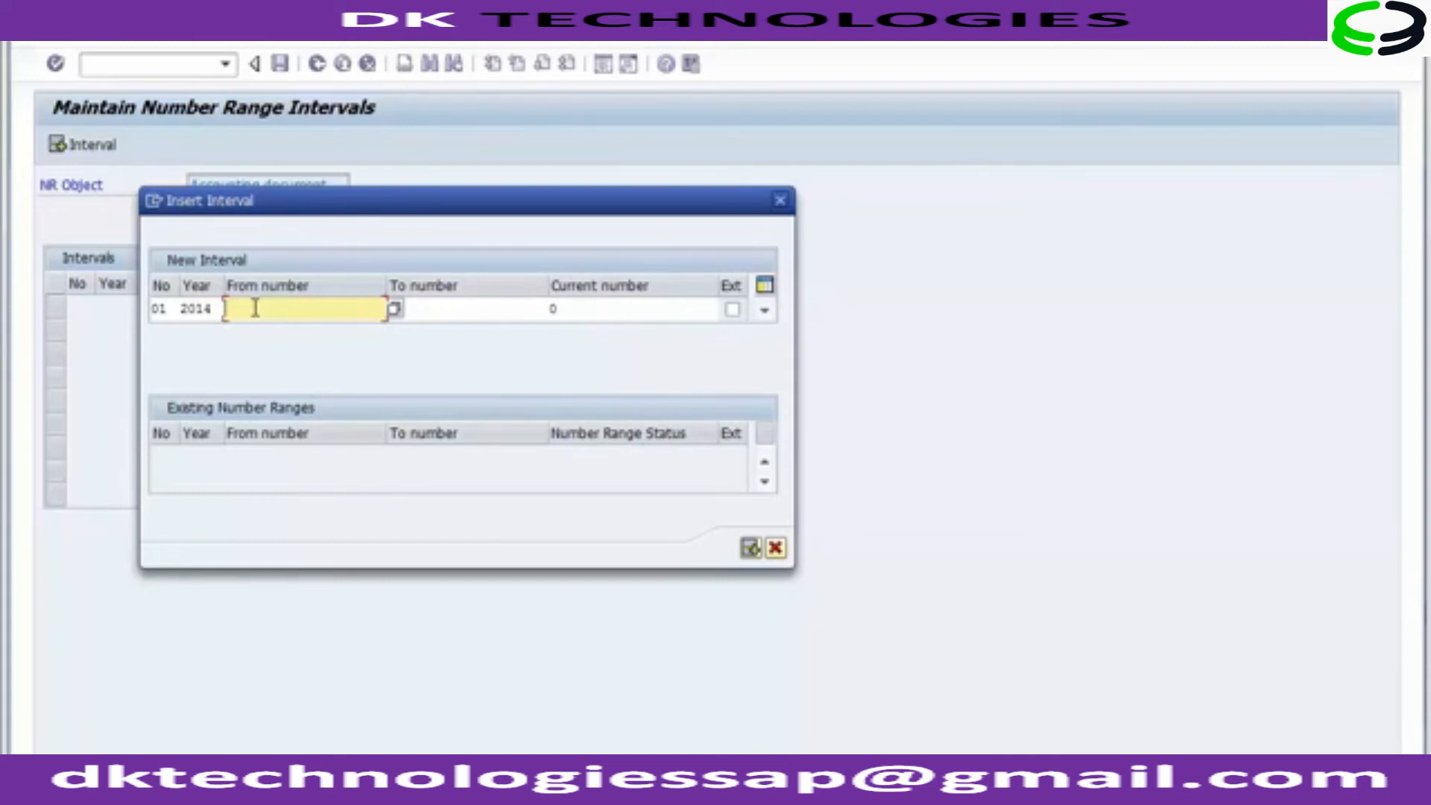
Set the new interval's number range from 1000000 to 1009999
left_click(456, 309)
left_click(310, 306)
left_click(440, 309)
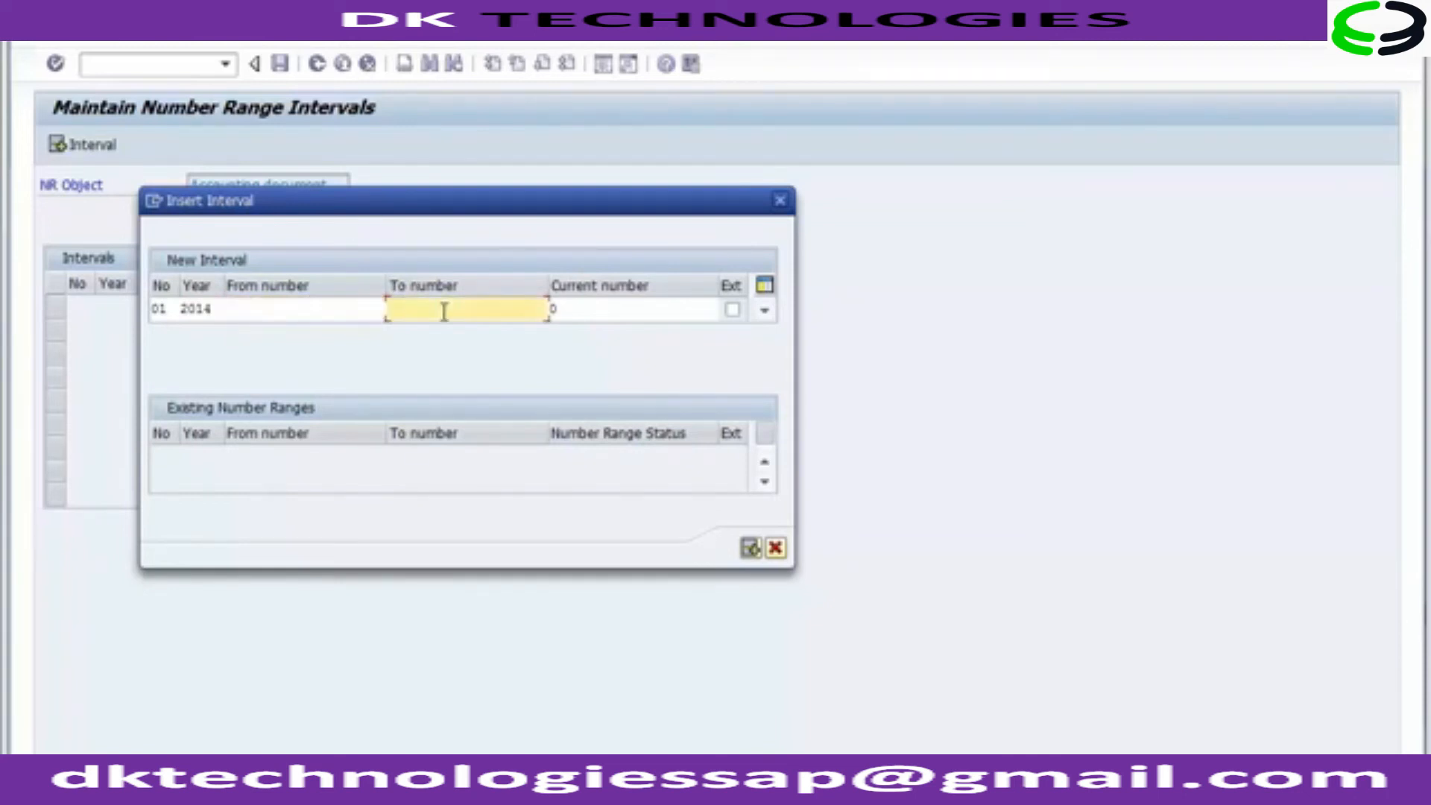
left_click(305, 313)
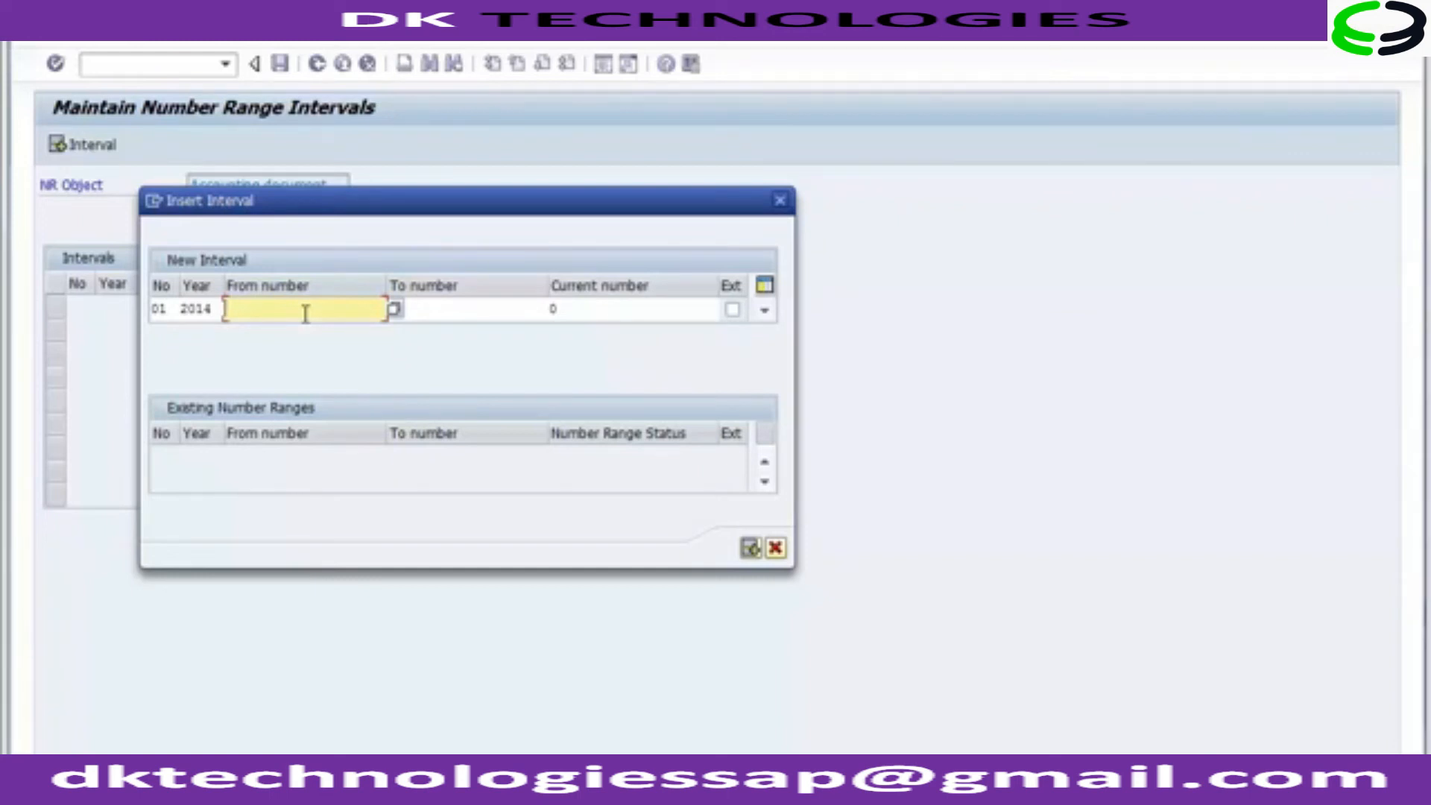
type("10000000")
left_click(256, 309)
key("Delete")
left_click(464, 310)
type("1009999")
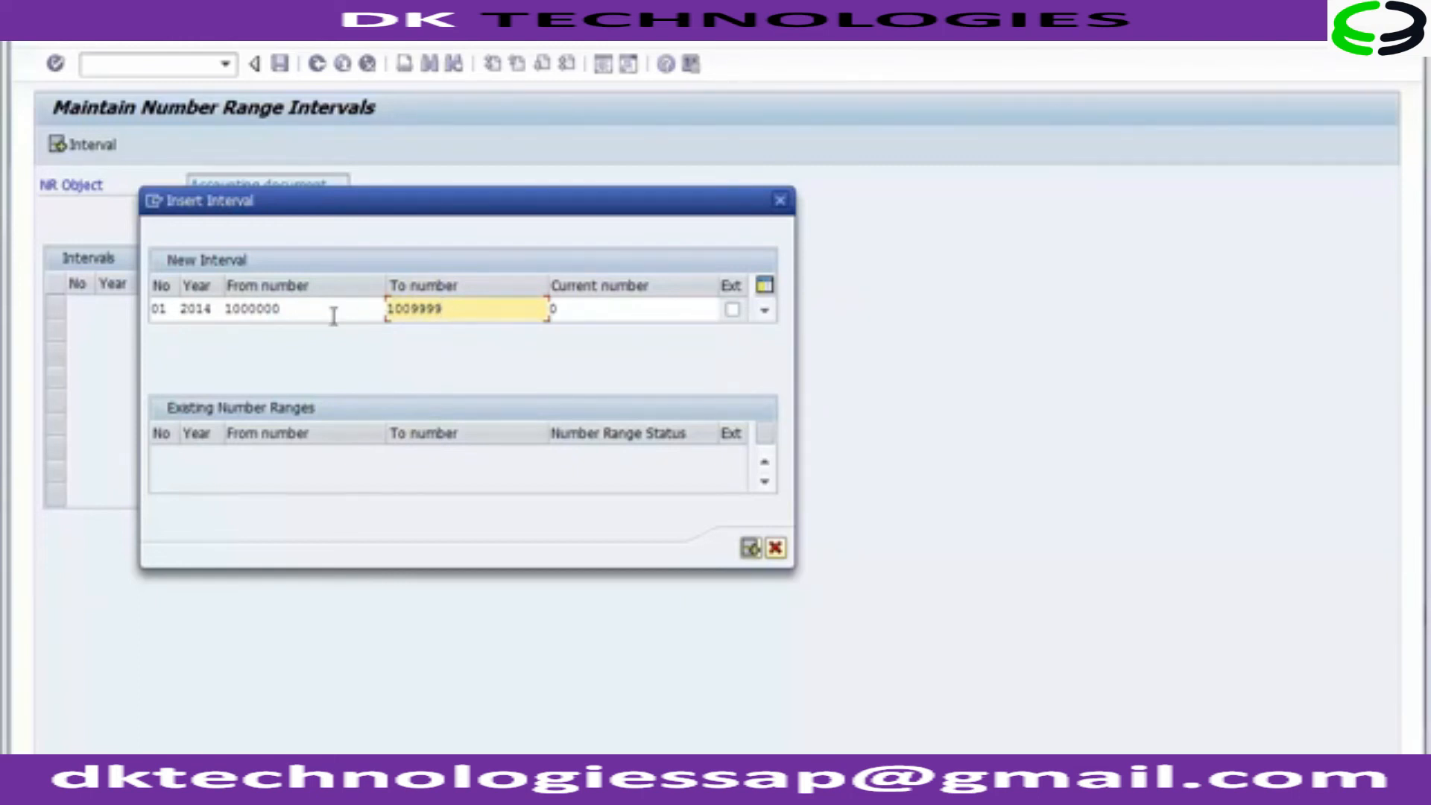
Check the entries of interval 01 and insert it for company code 1200 with external numbering left off
left_click(169, 308)
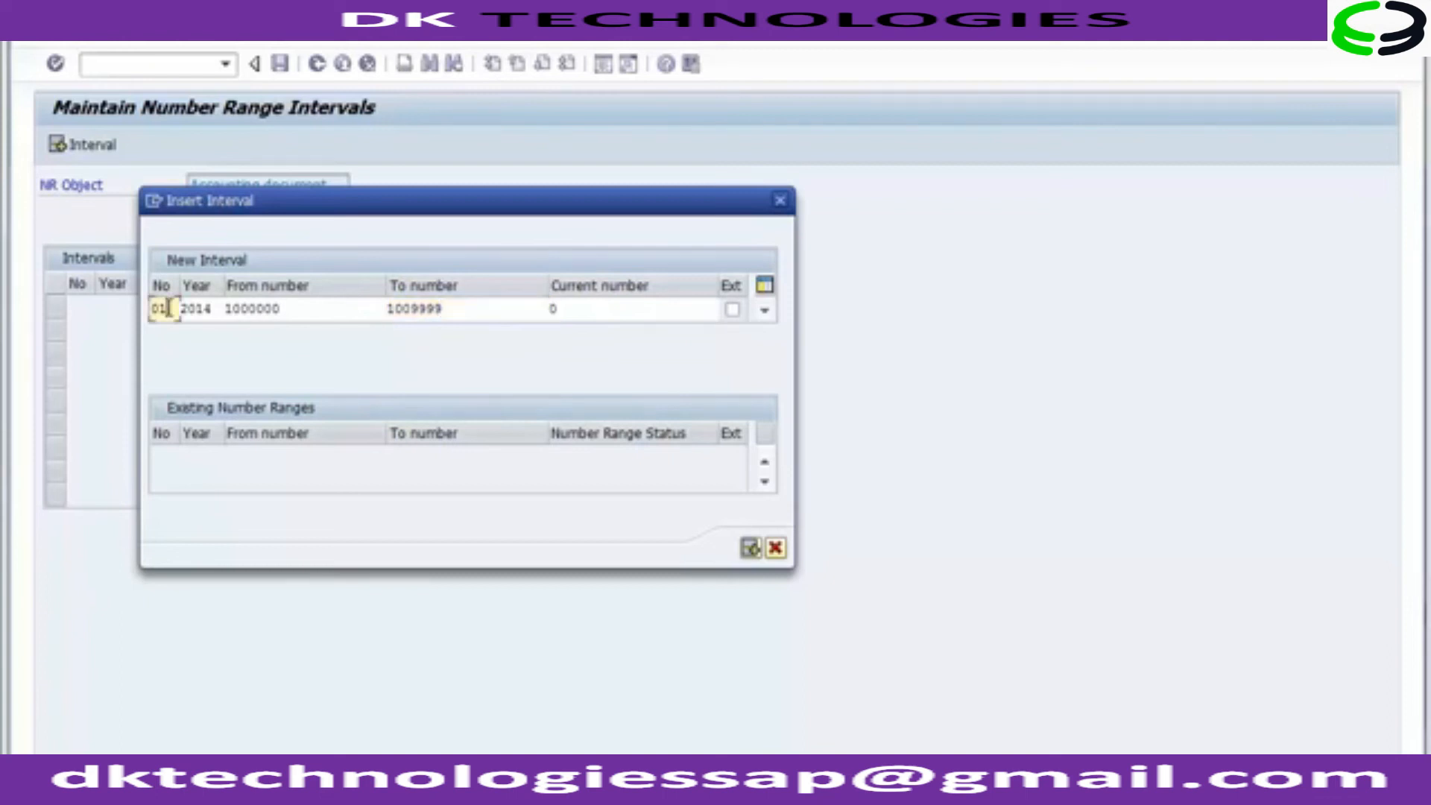
left_click(216, 309)
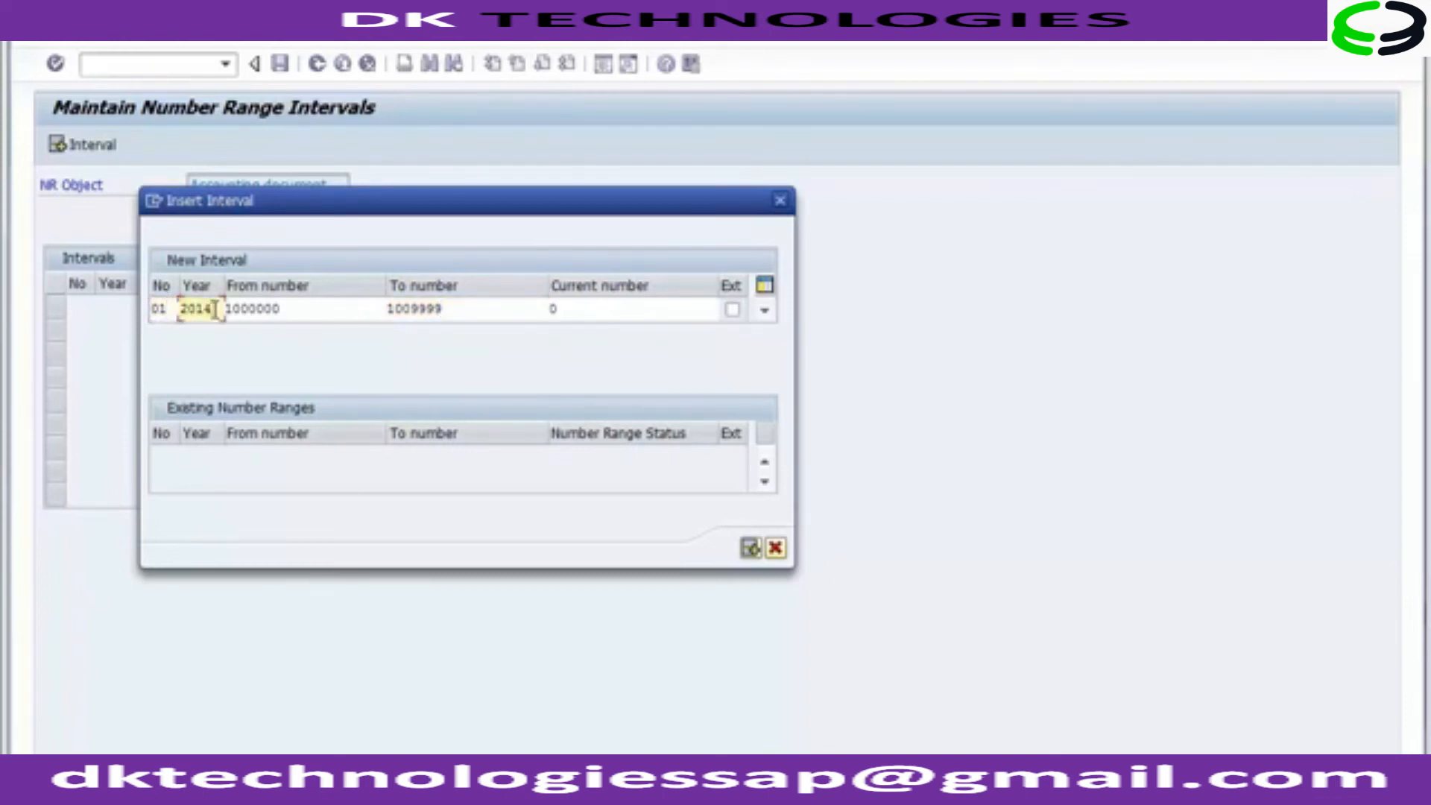
left_click(306, 308)
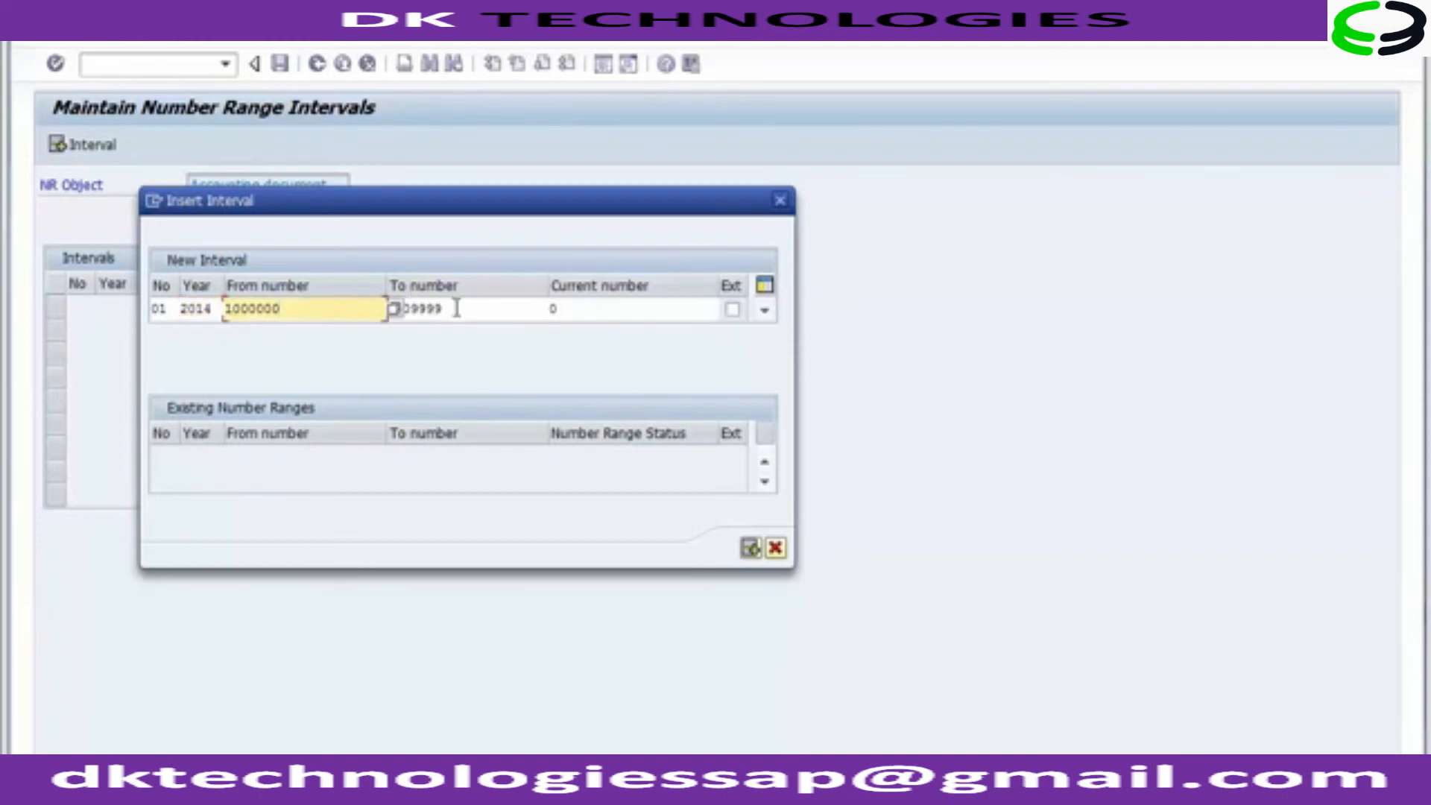
left_click(240, 308)
left_click(473, 309)
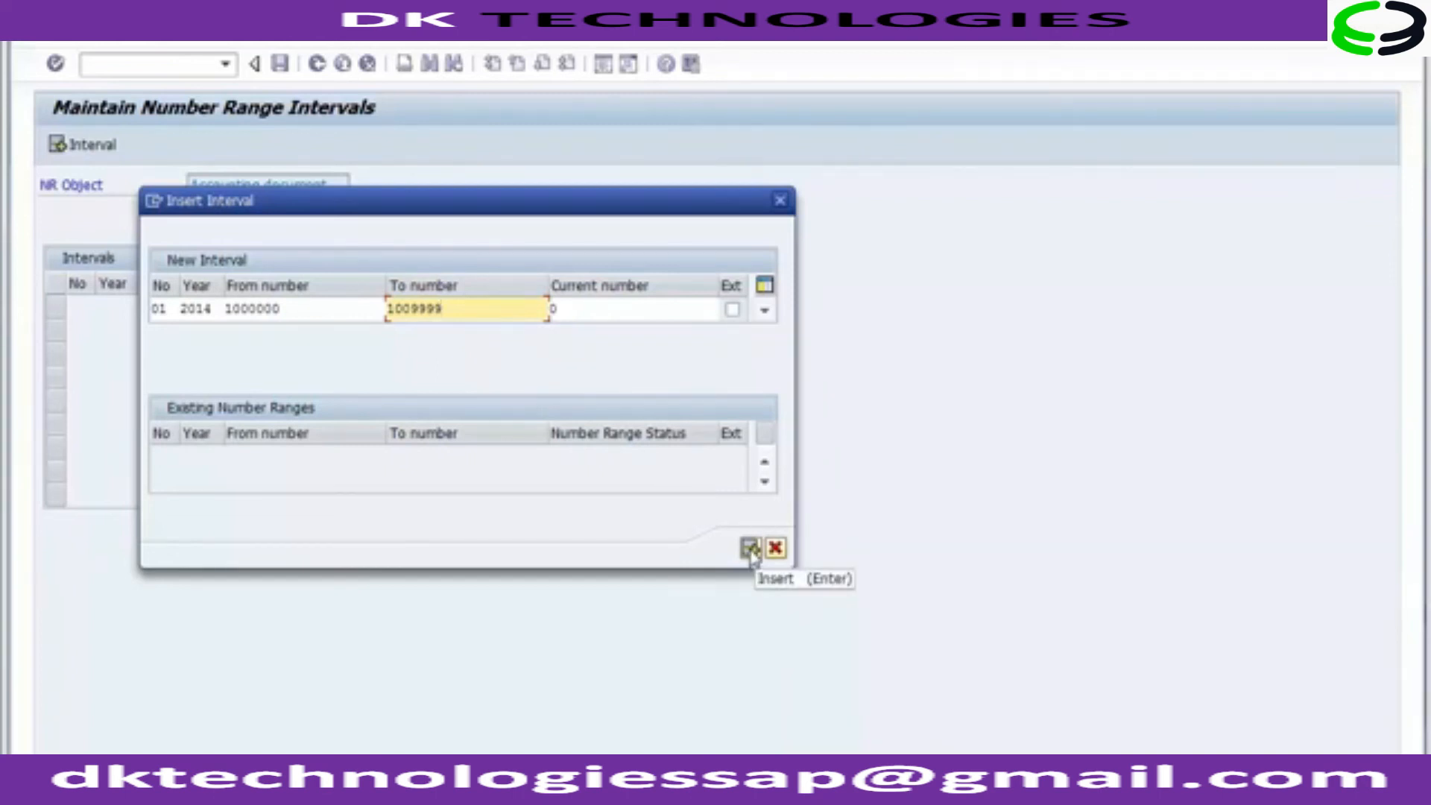
left_click(732, 311)
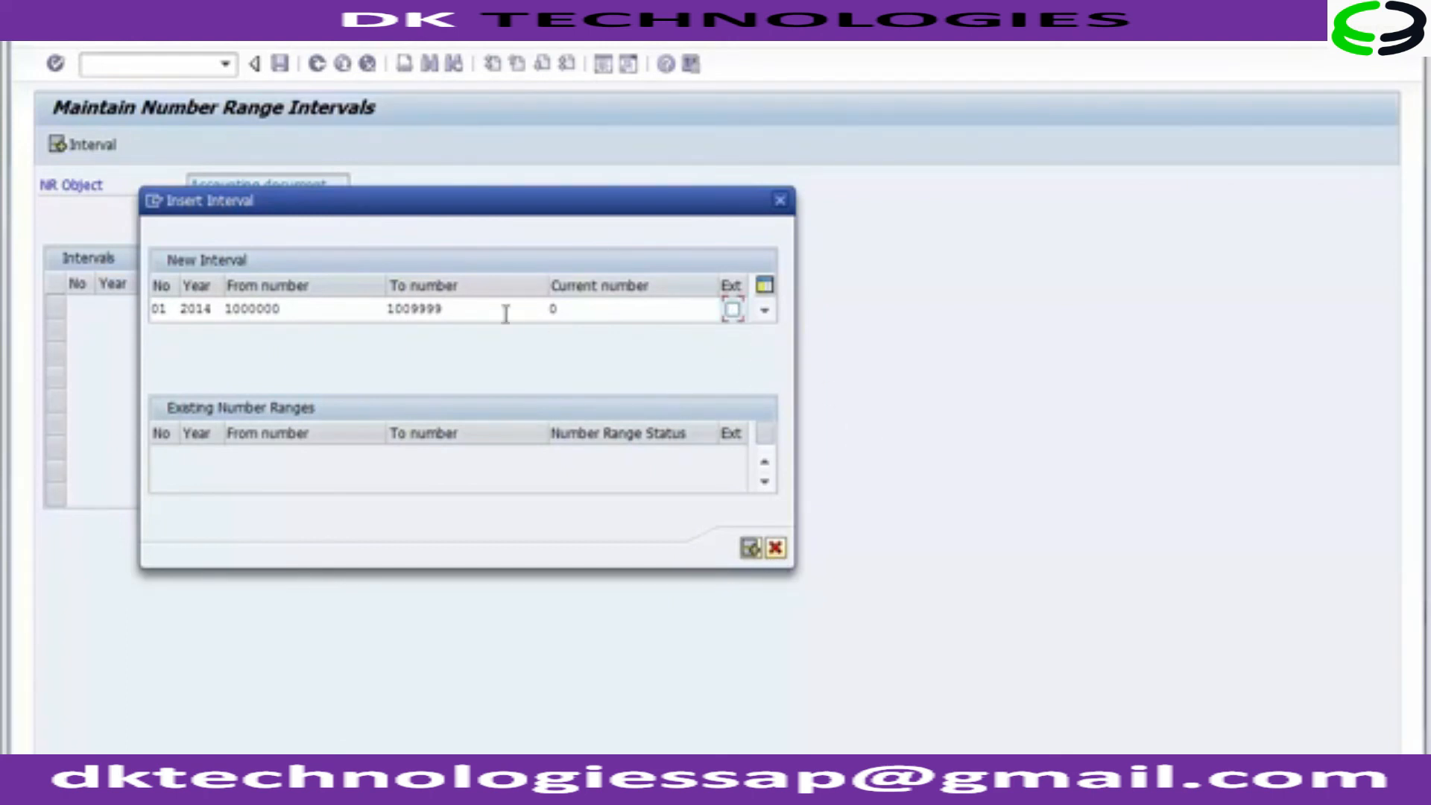
left_click(751, 550)
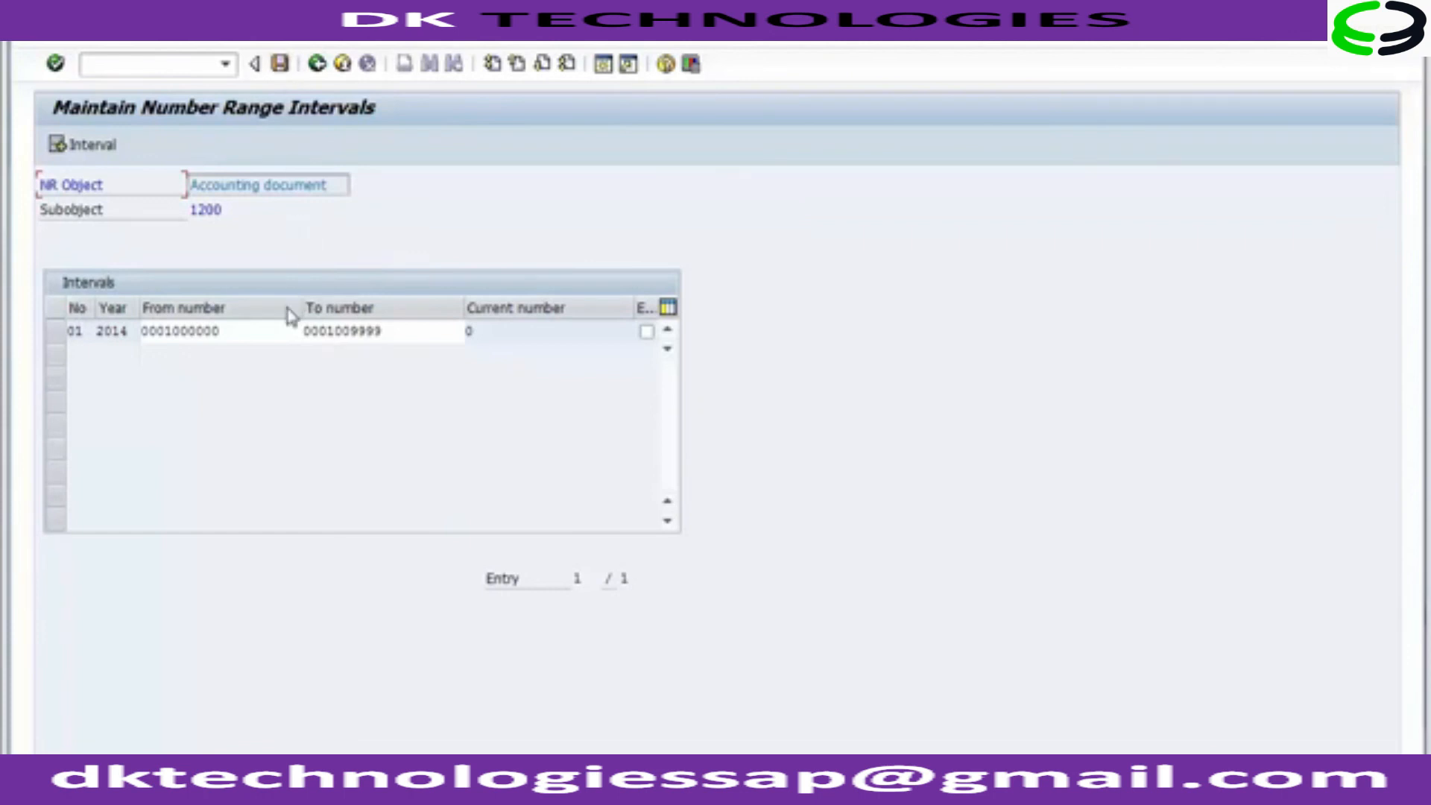
Save the number range interval, acknowledge the transport notice, and return to the company code selection
left_click(280, 70)
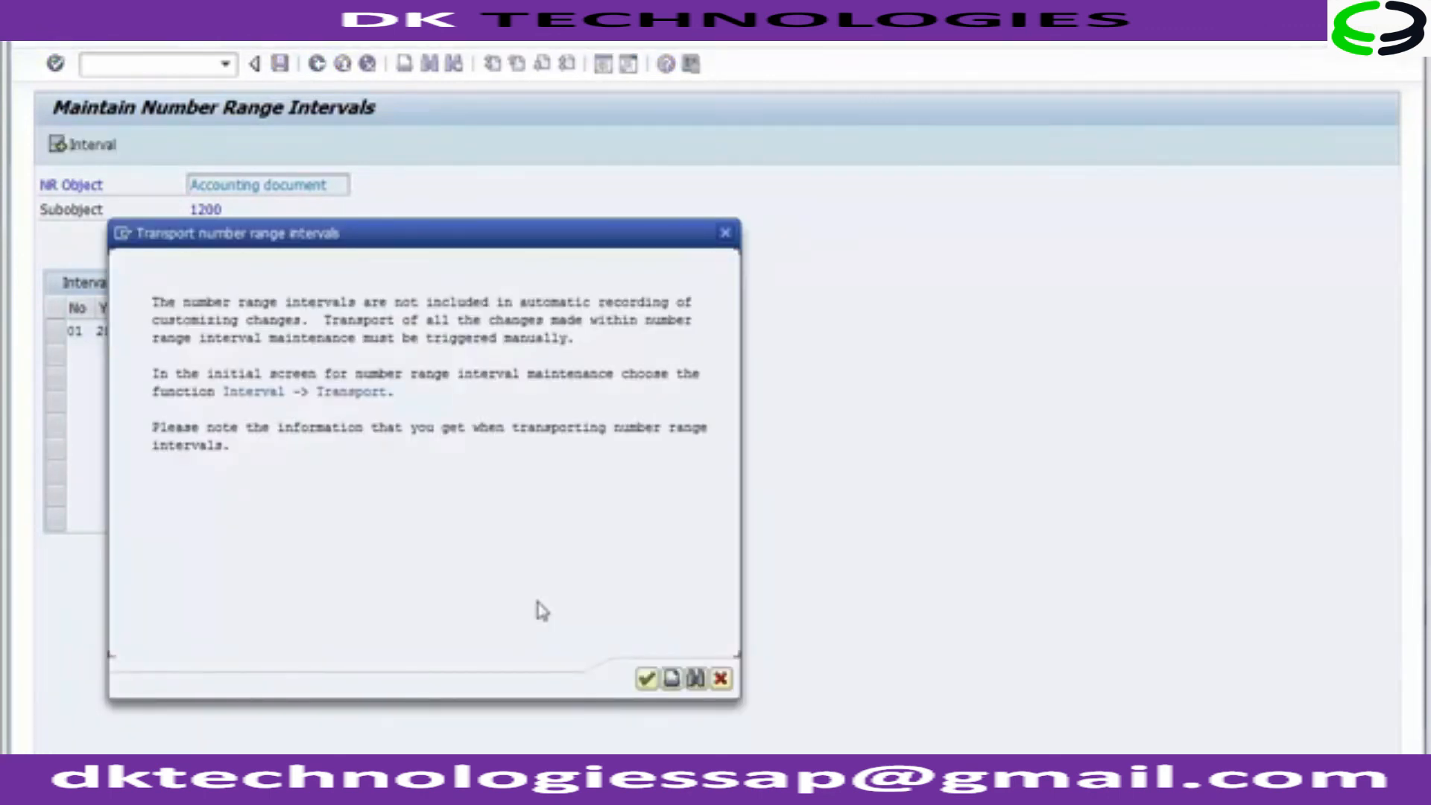
left_click(645, 677)
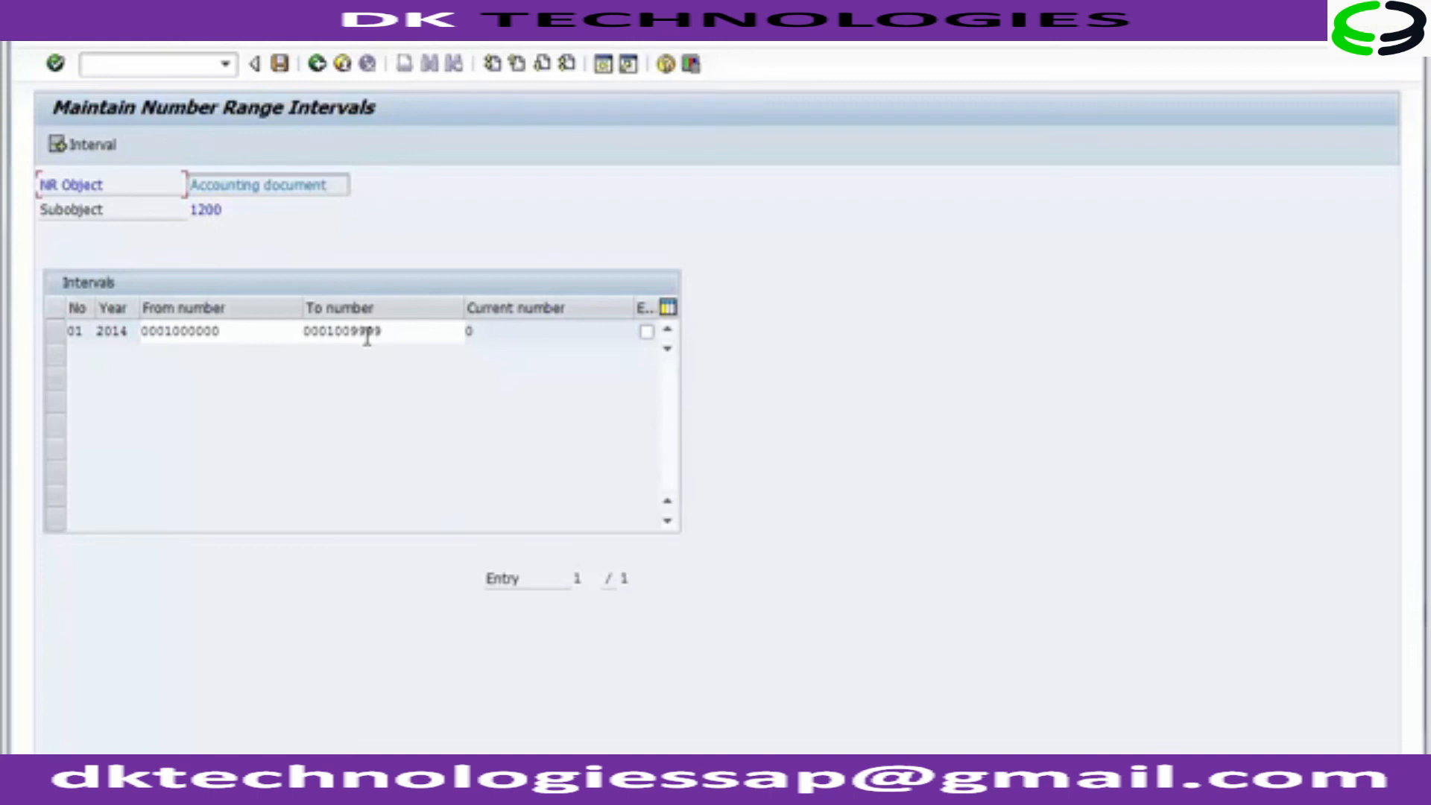
left_click(317, 65)
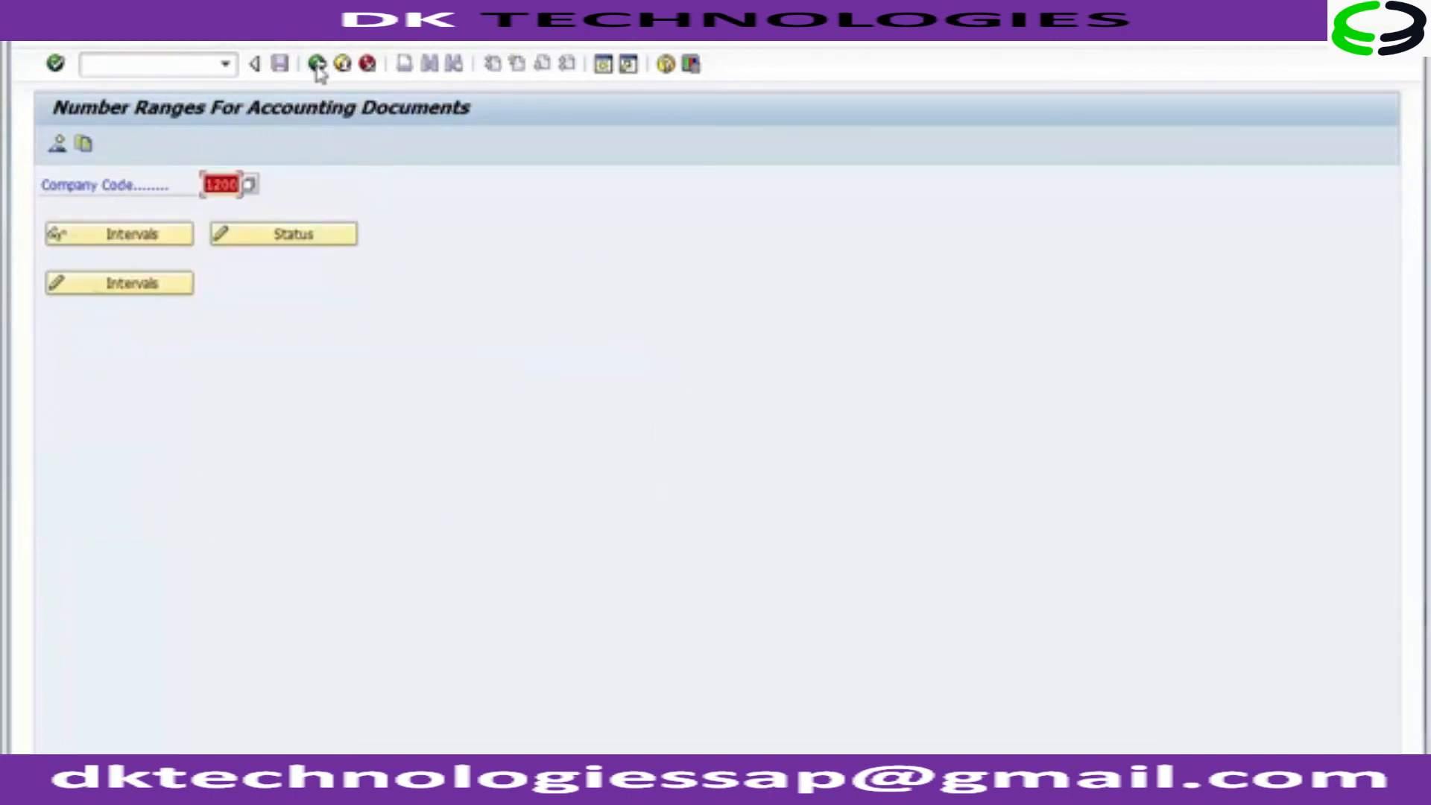